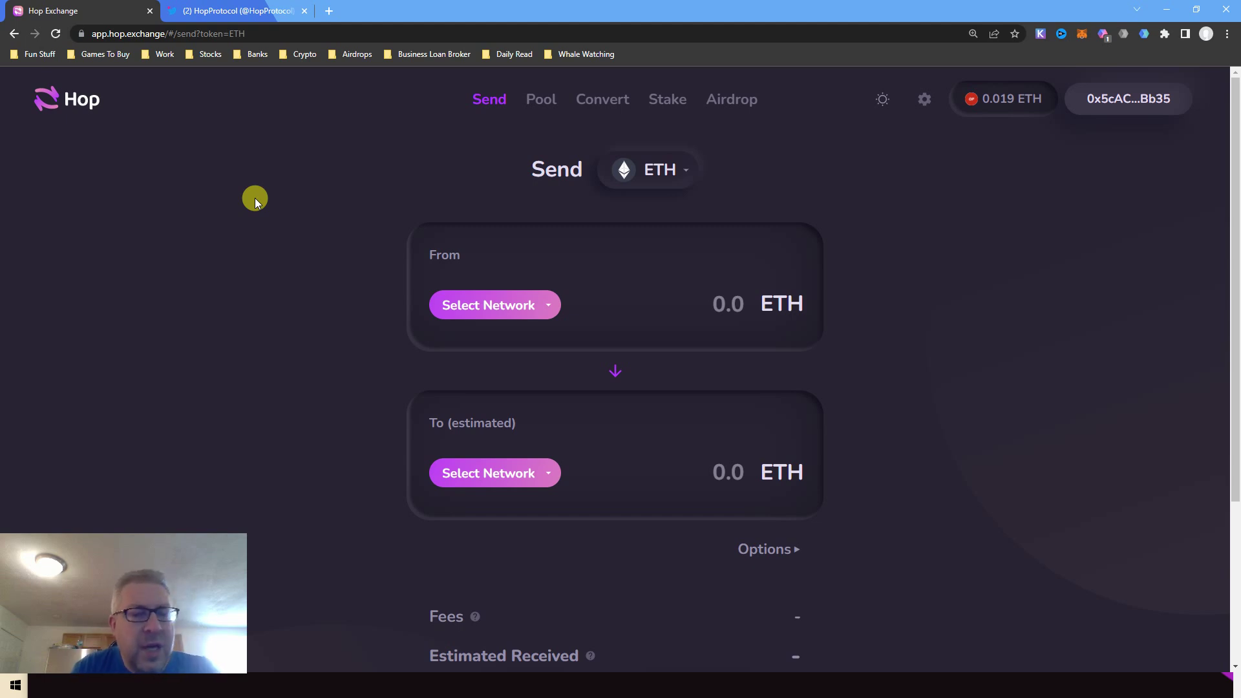
Step: Scroll the HopProtocol Twitter profile to the May 24 tweet about $OP refunds for Optimism bridging
click(229, 11)
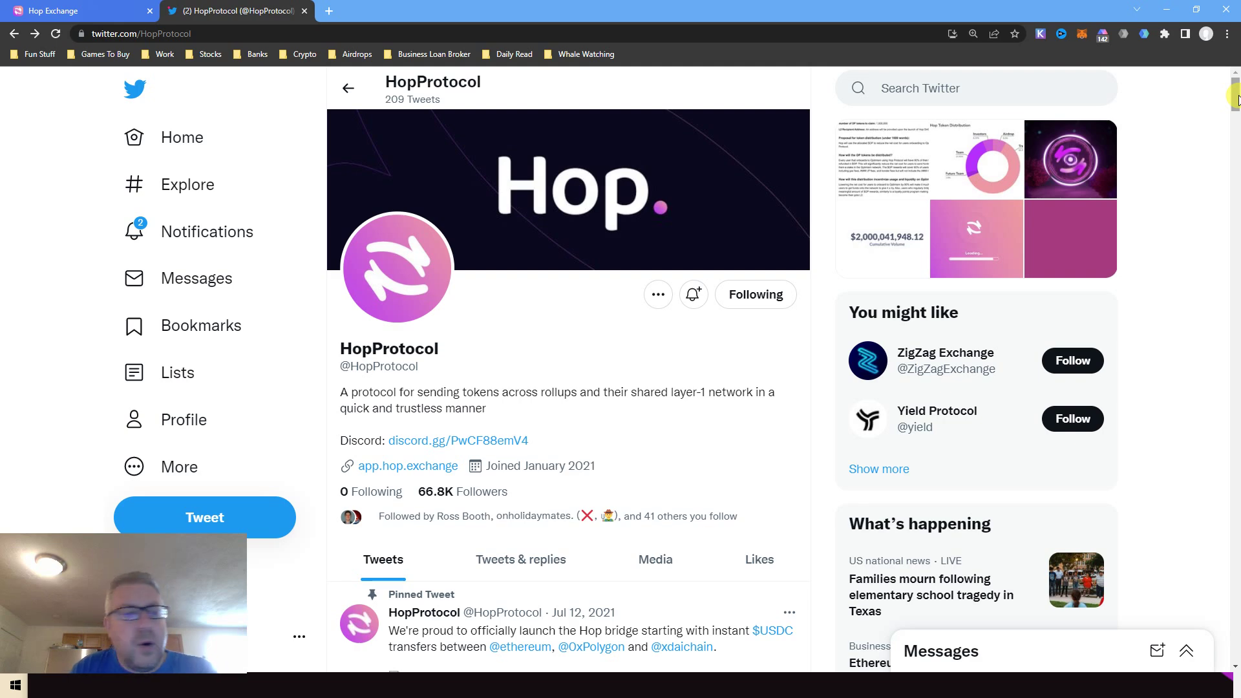
drag(1235, 98, 1236, 170)
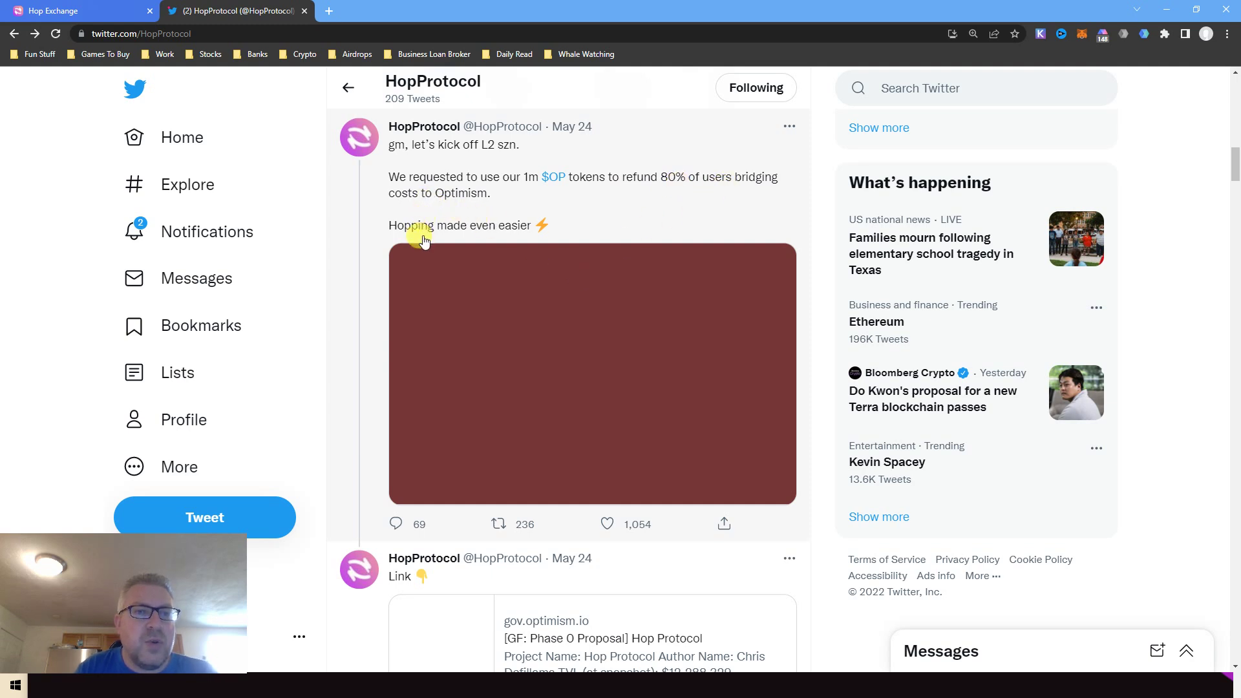
Step: Enlarge the tweet's 1,000,000 OP token proposal image, checking the Hop Exchange tab in between
click(486, 282)
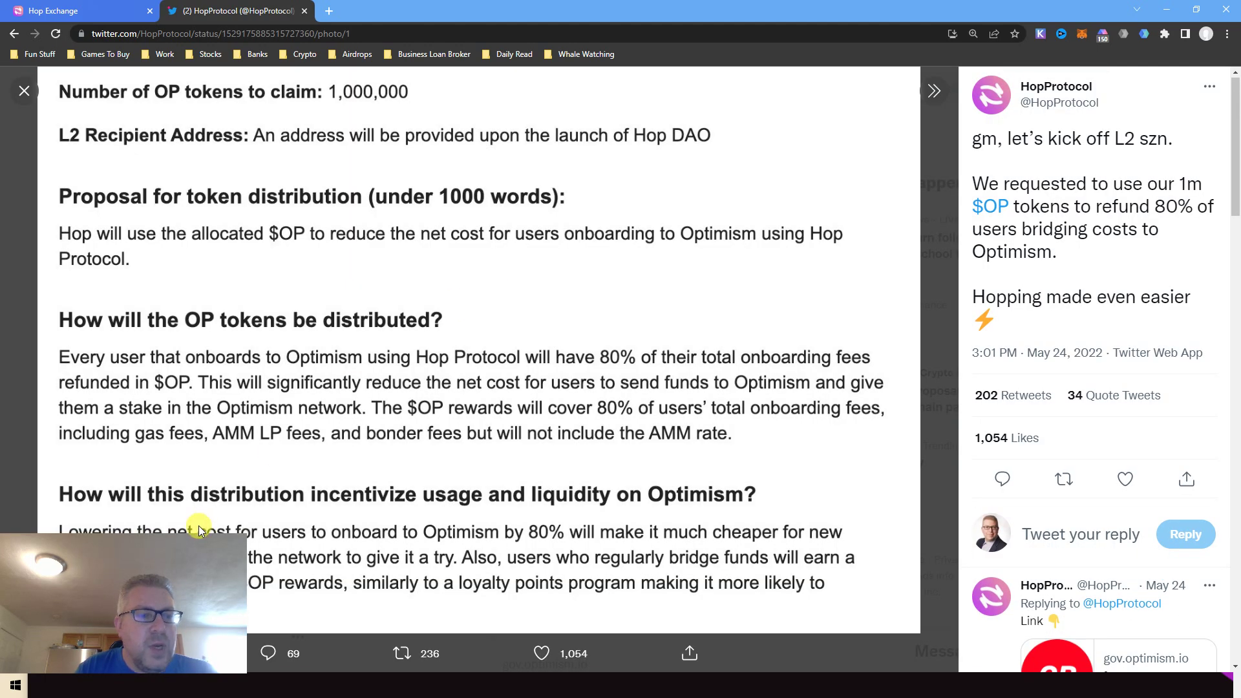
click(99, 5)
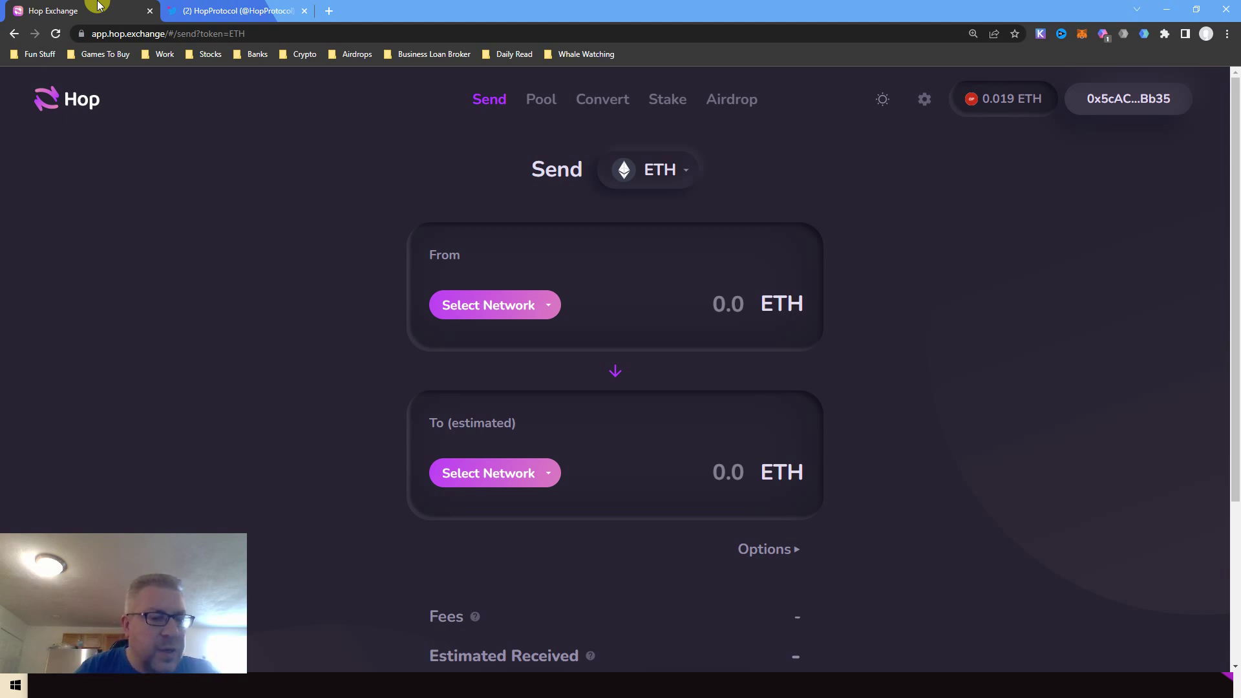
click(258, 11)
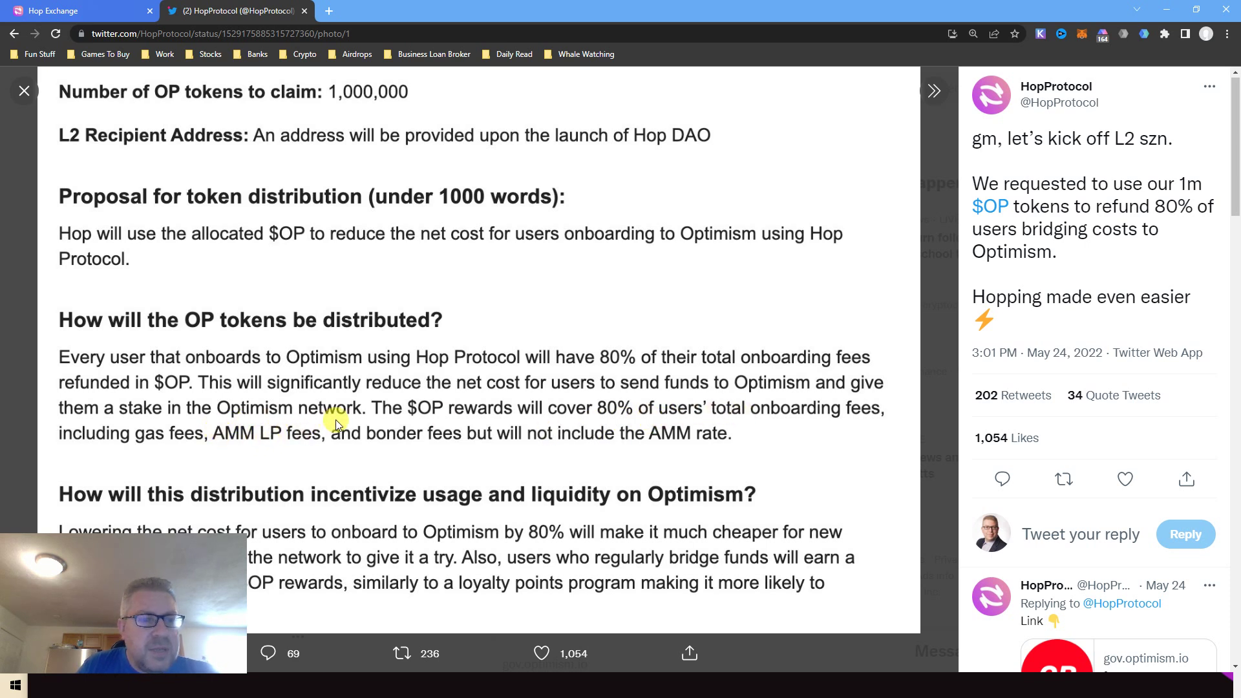
drag(138, 596, 173, 366)
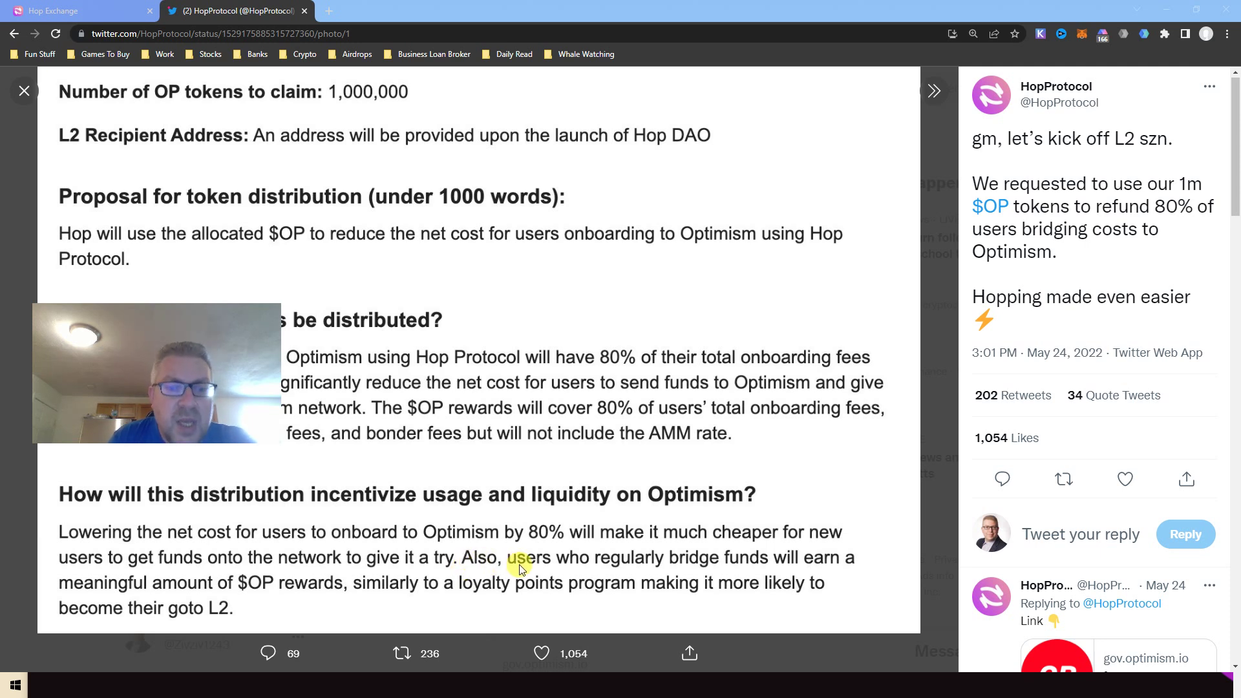
drag(464, 556, 513, 555)
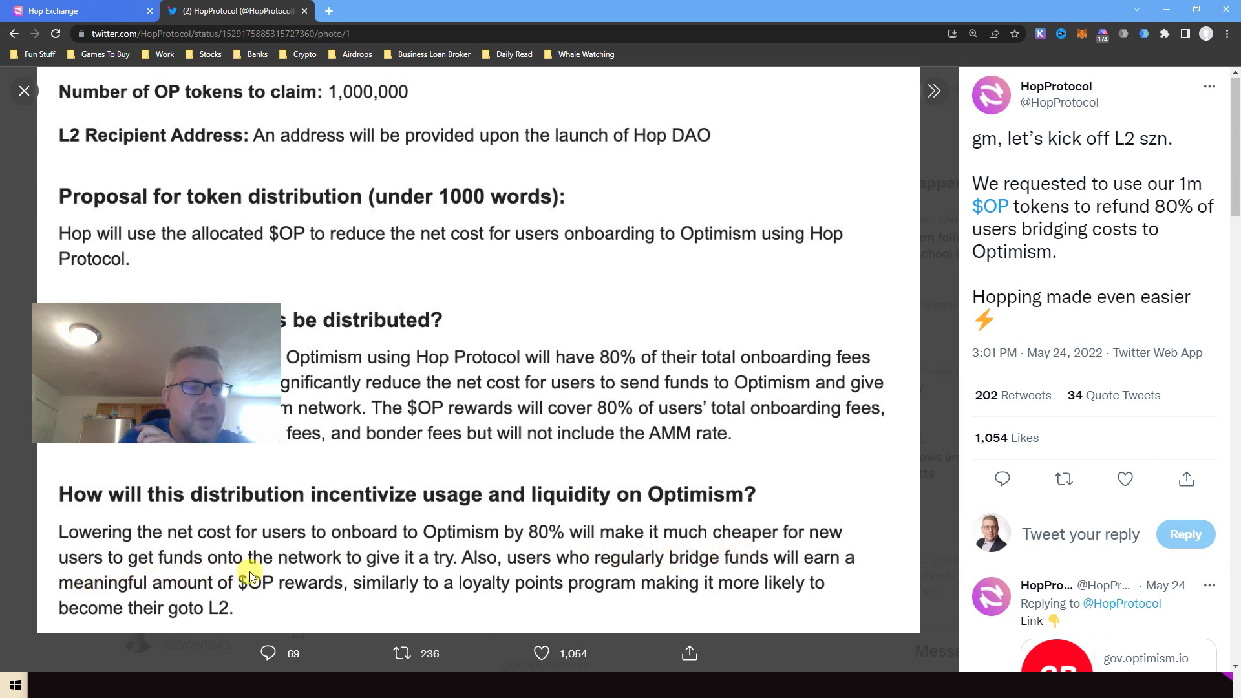
drag(148, 381, 119, 611)
Step: Switch the MetaMask wallet to the Arbitrum One network for Hop Exchange
click(68, 10)
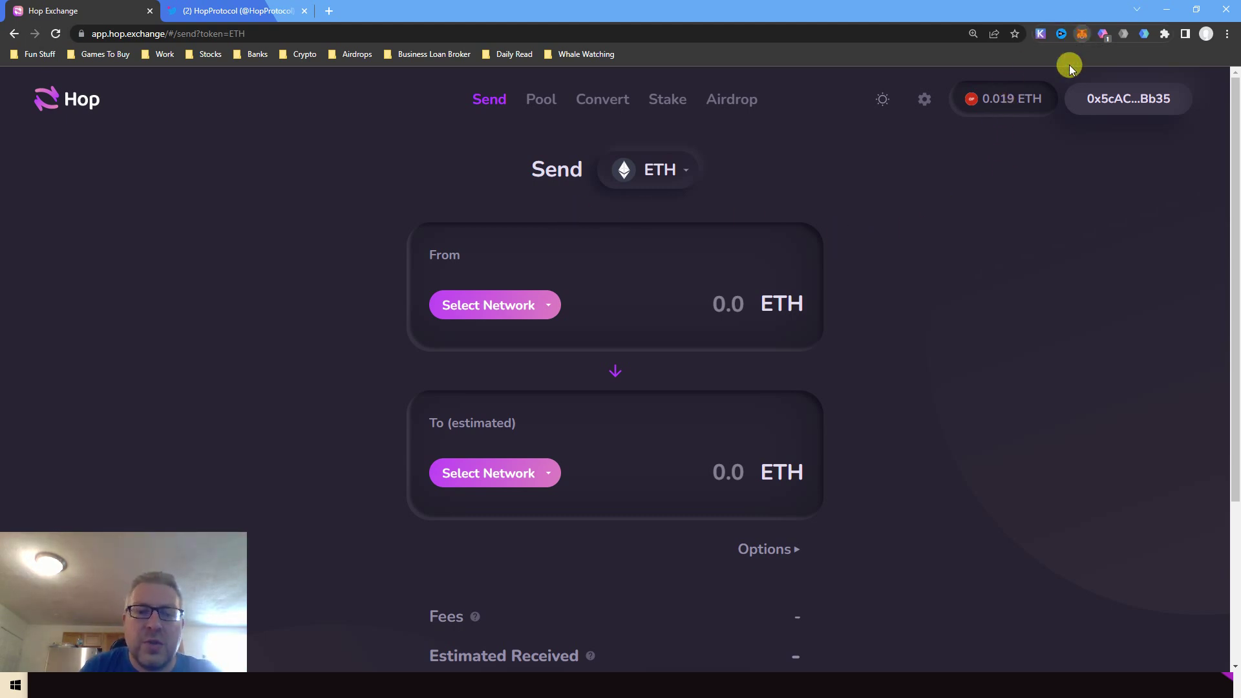
click(1081, 33)
click(1005, 66)
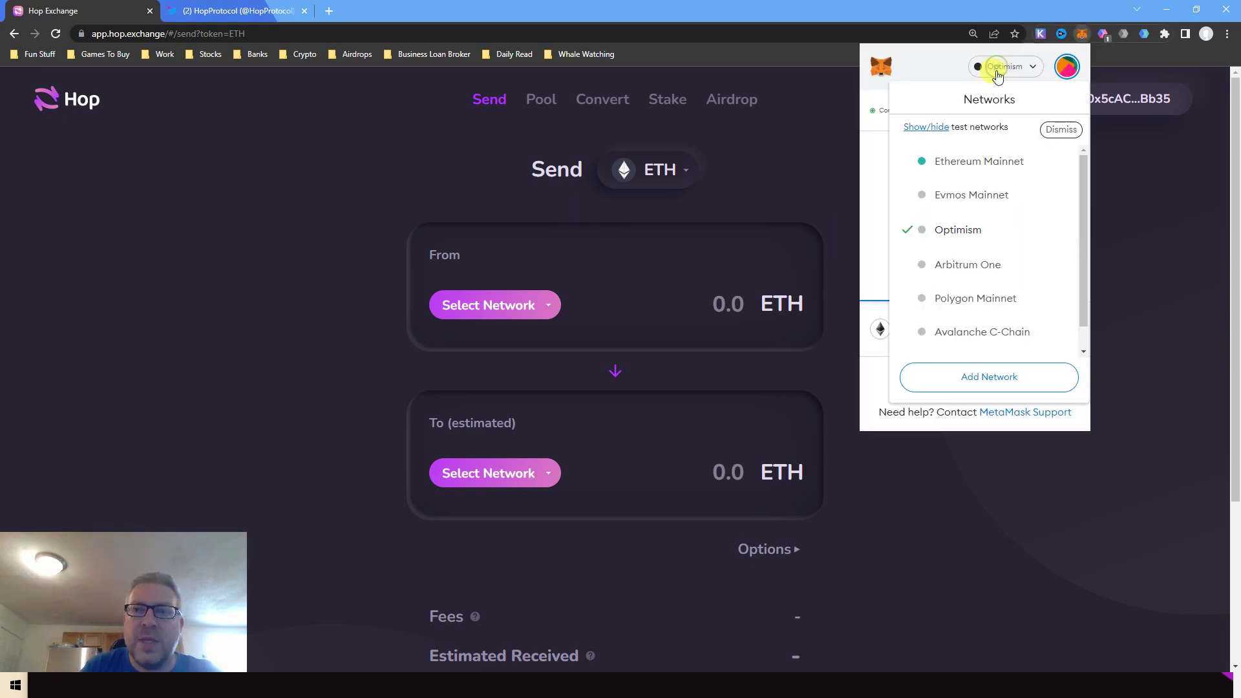
click(963, 265)
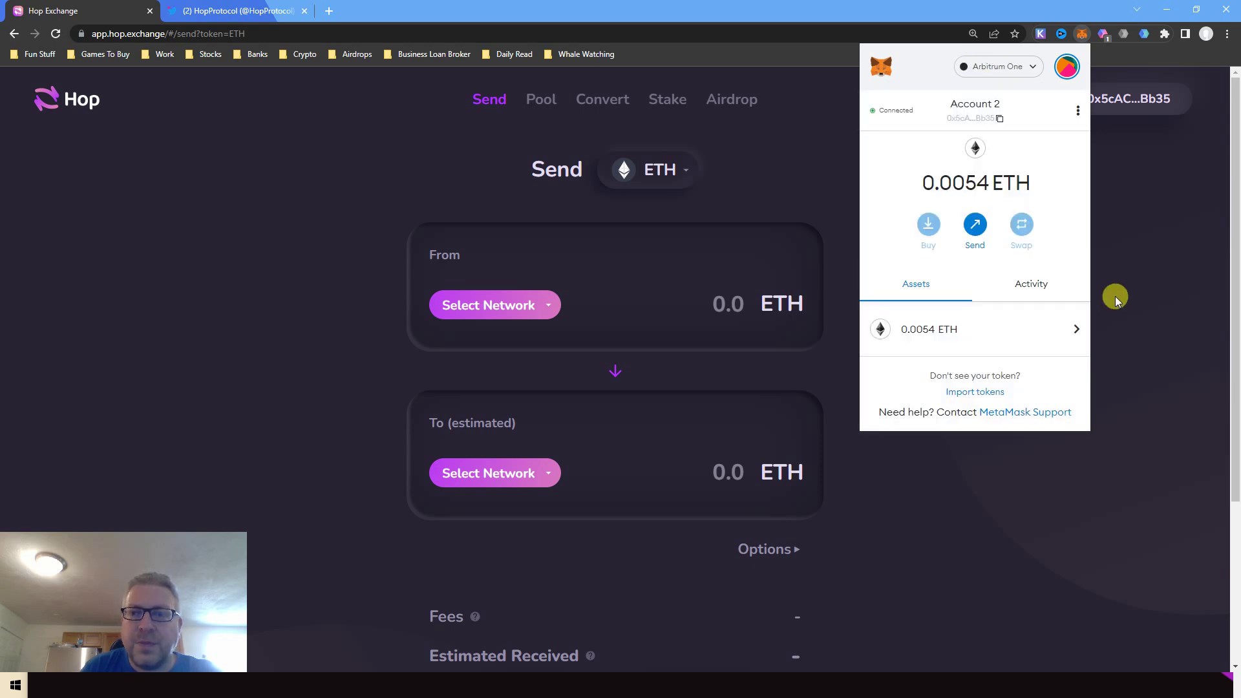
click(1147, 277)
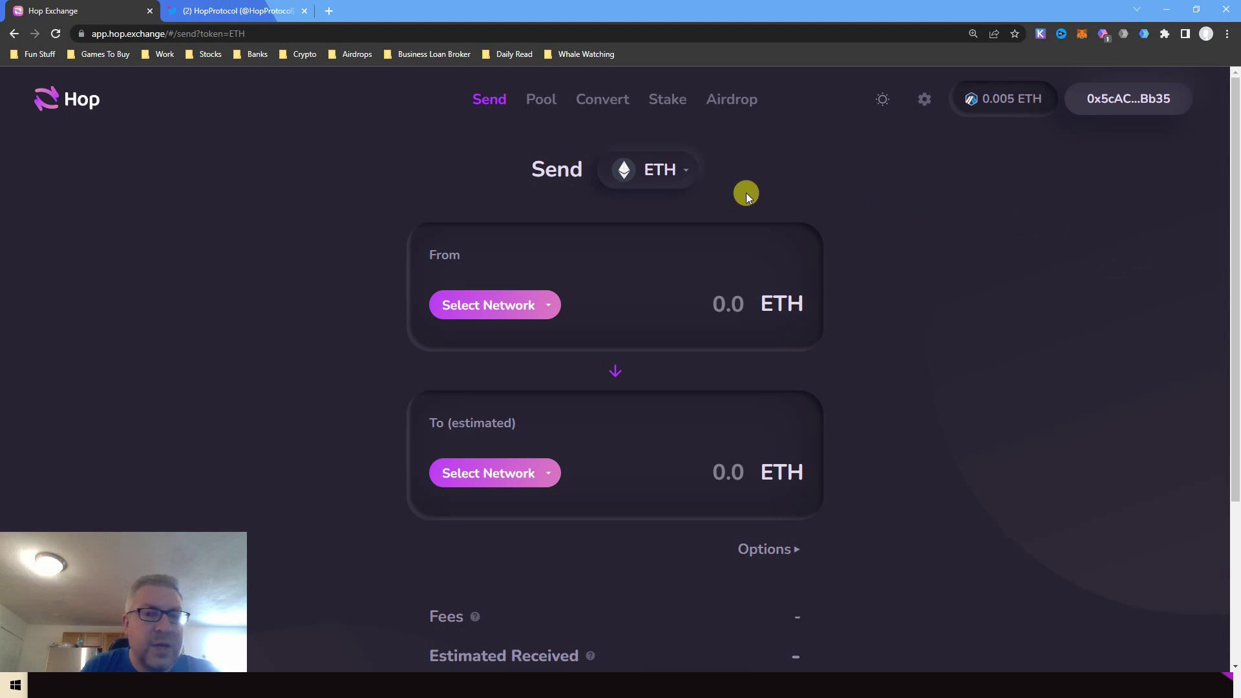
Step: Choose USDC as the token to bridge on the Send form
click(679, 173)
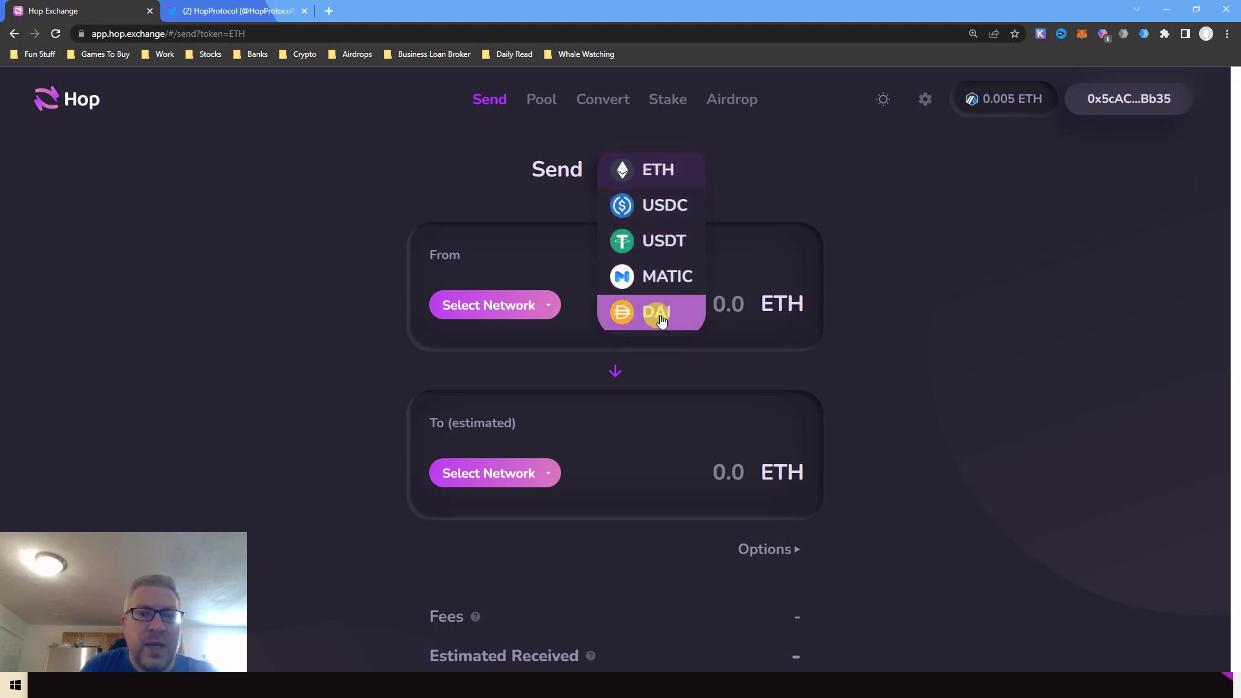
click(658, 207)
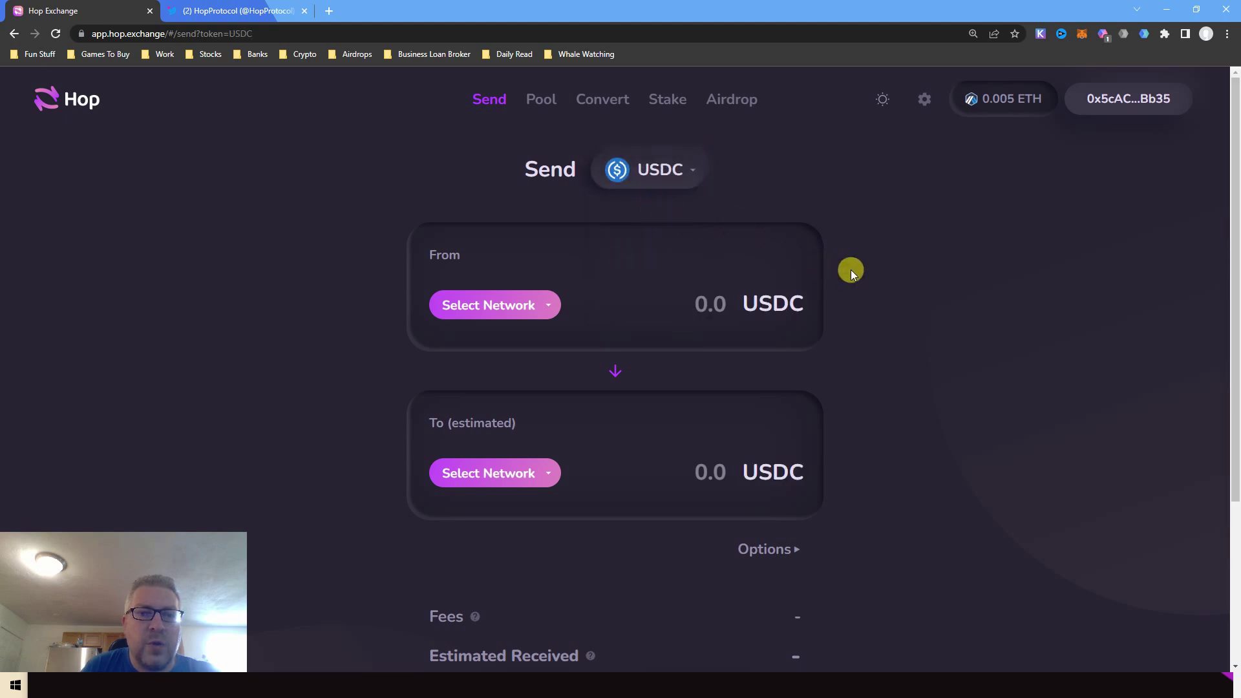
click(545, 304)
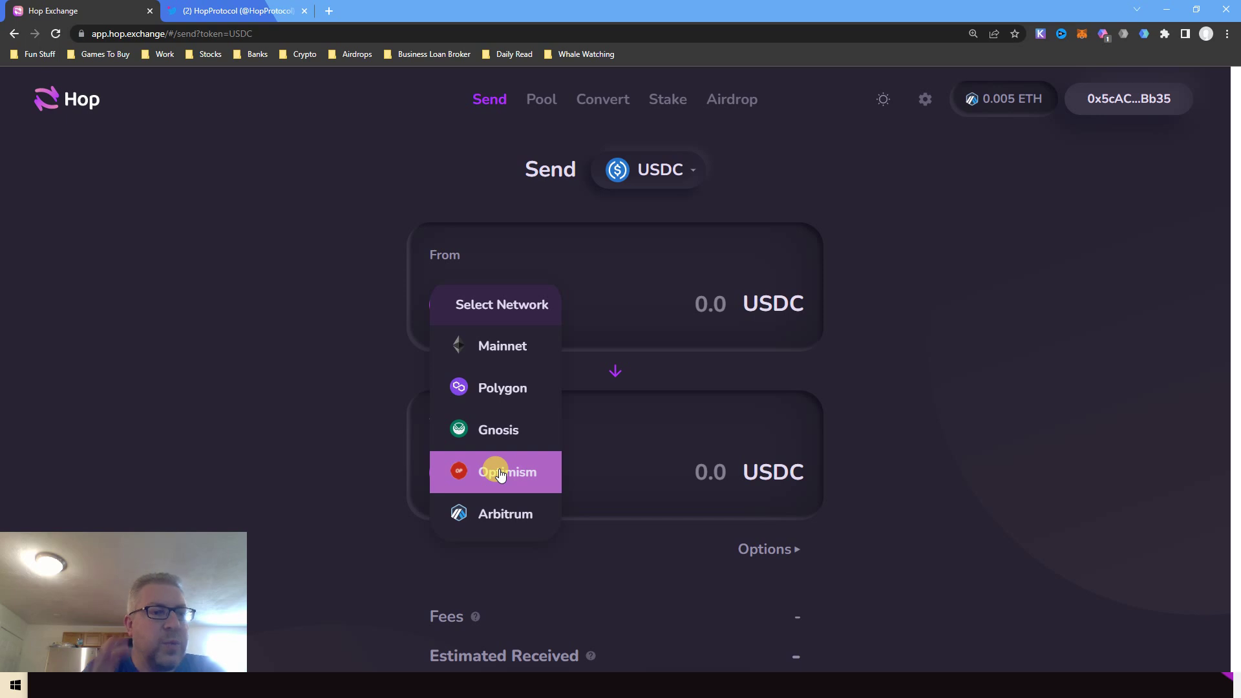
Step: Send the full 8.08577 USDC from Arbitrum to Optimism, reviewing the 7.1757100 USDC estimate
click(507, 512)
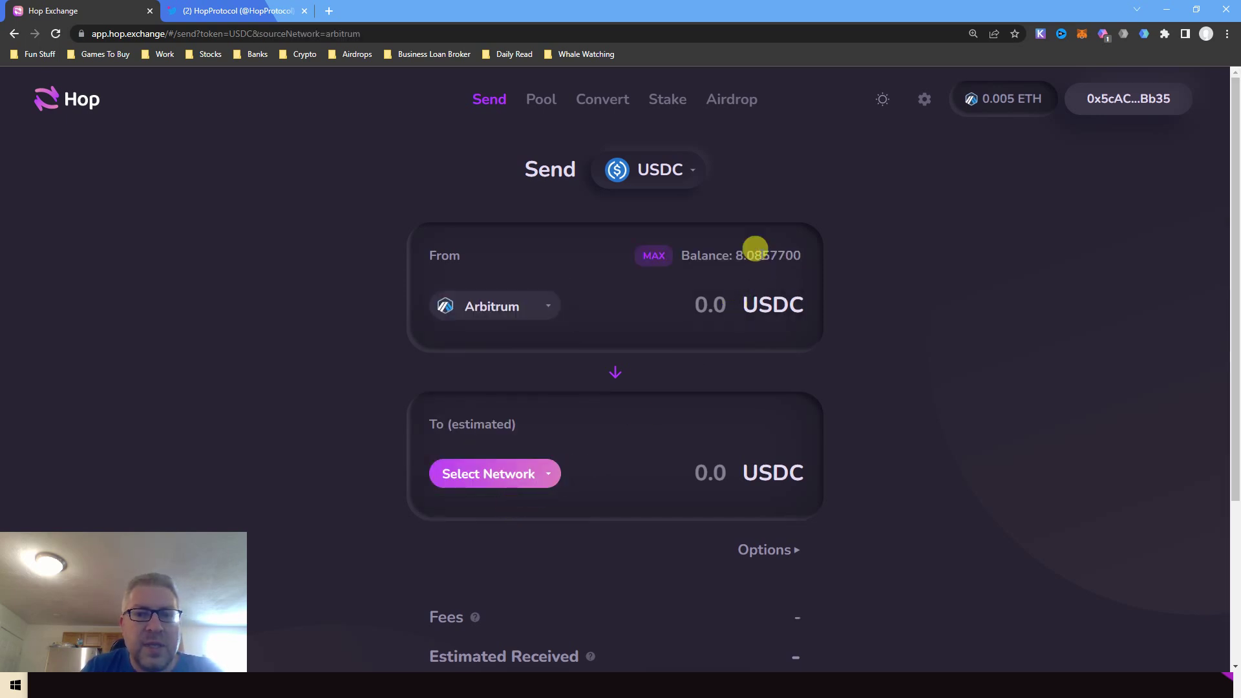
triple_click(755, 254)
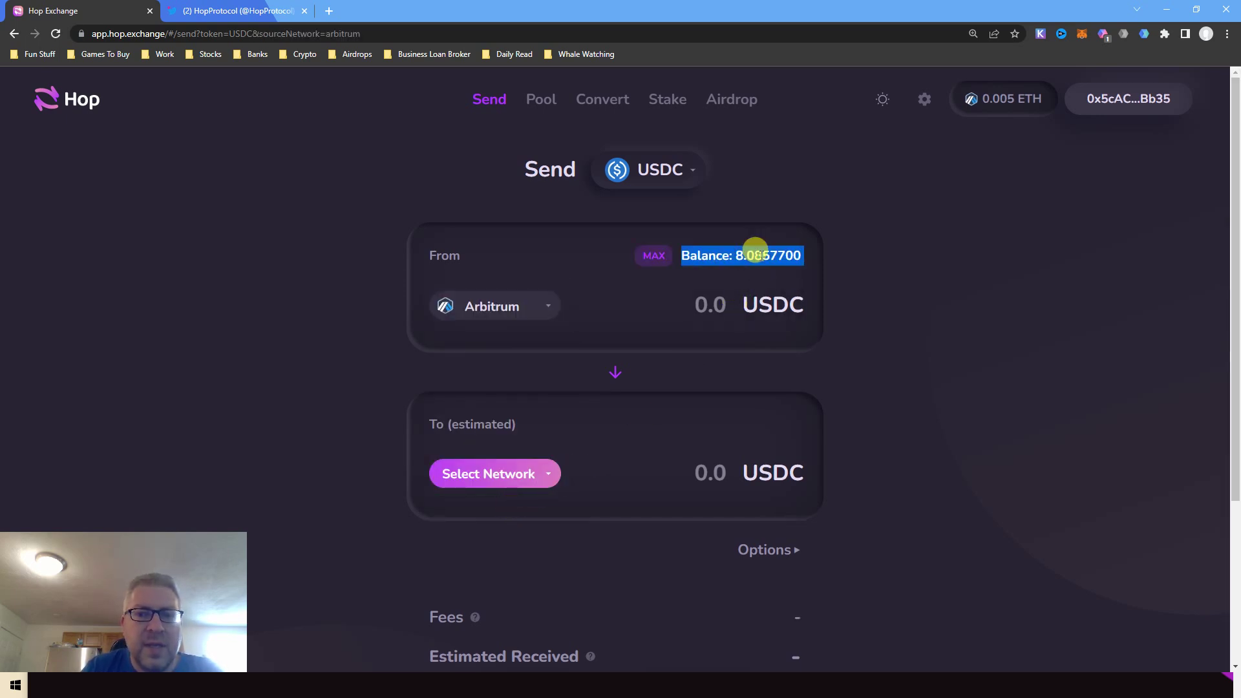
click(653, 258)
click(497, 471)
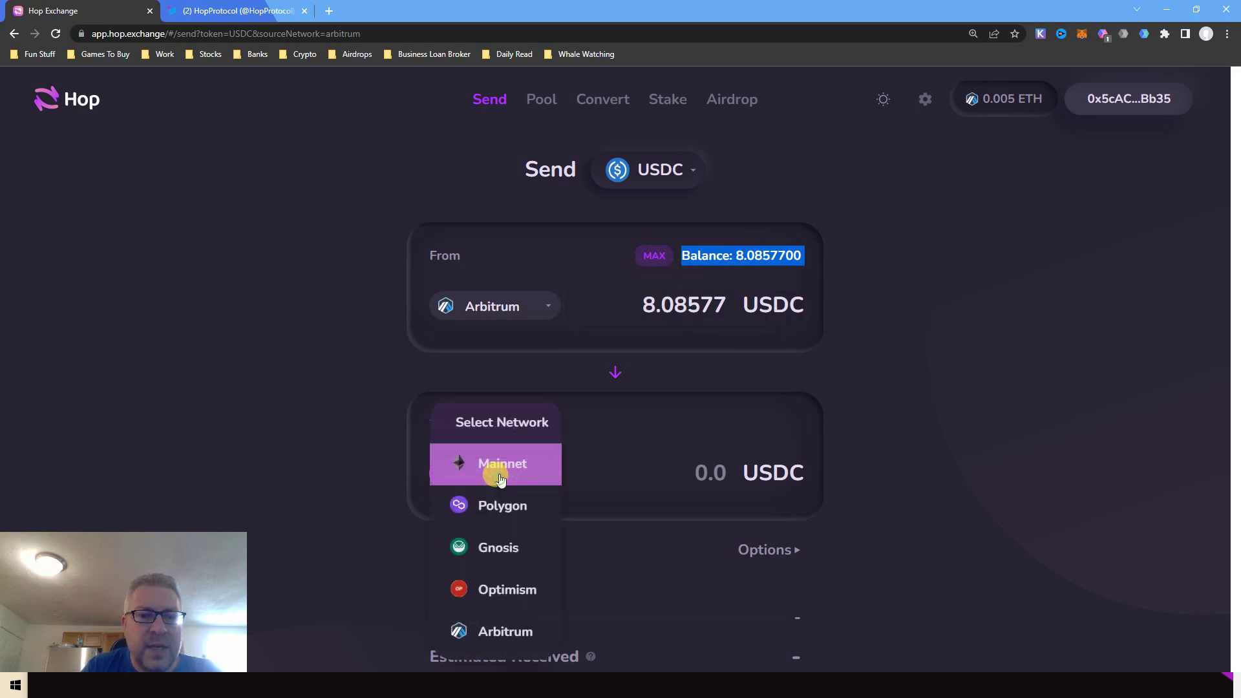
click(491, 588)
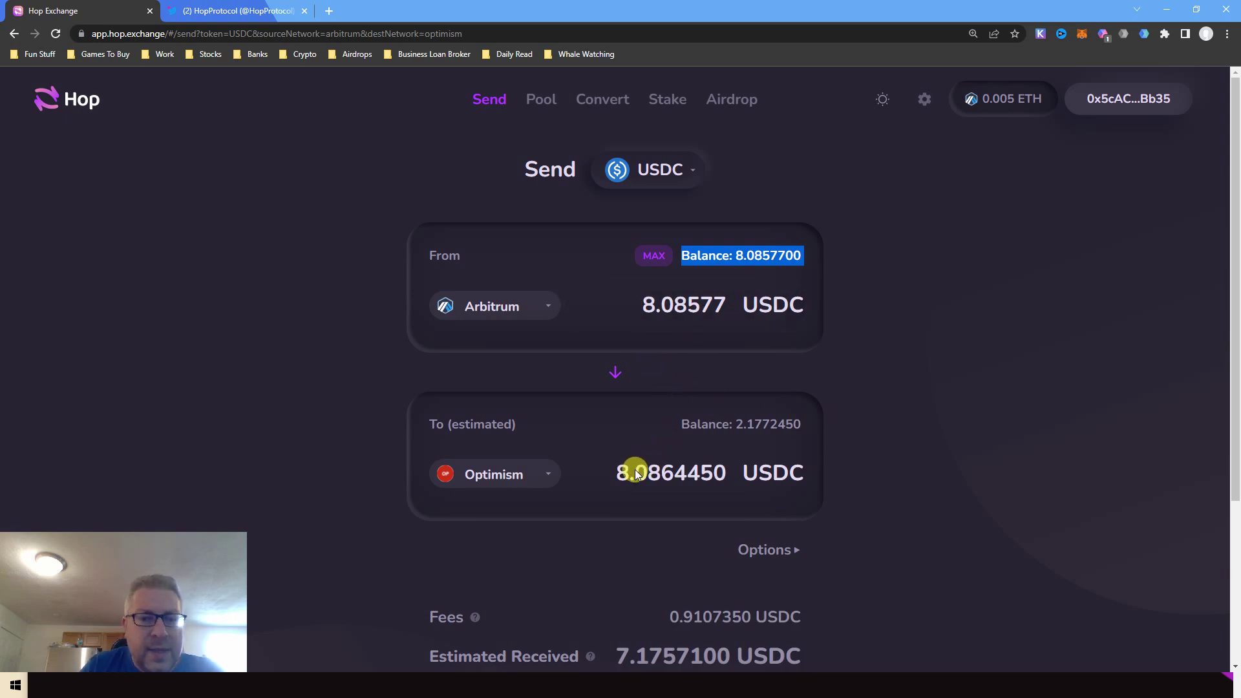
drag(1235, 207, 1229, 339)
triple_click(676, 460)
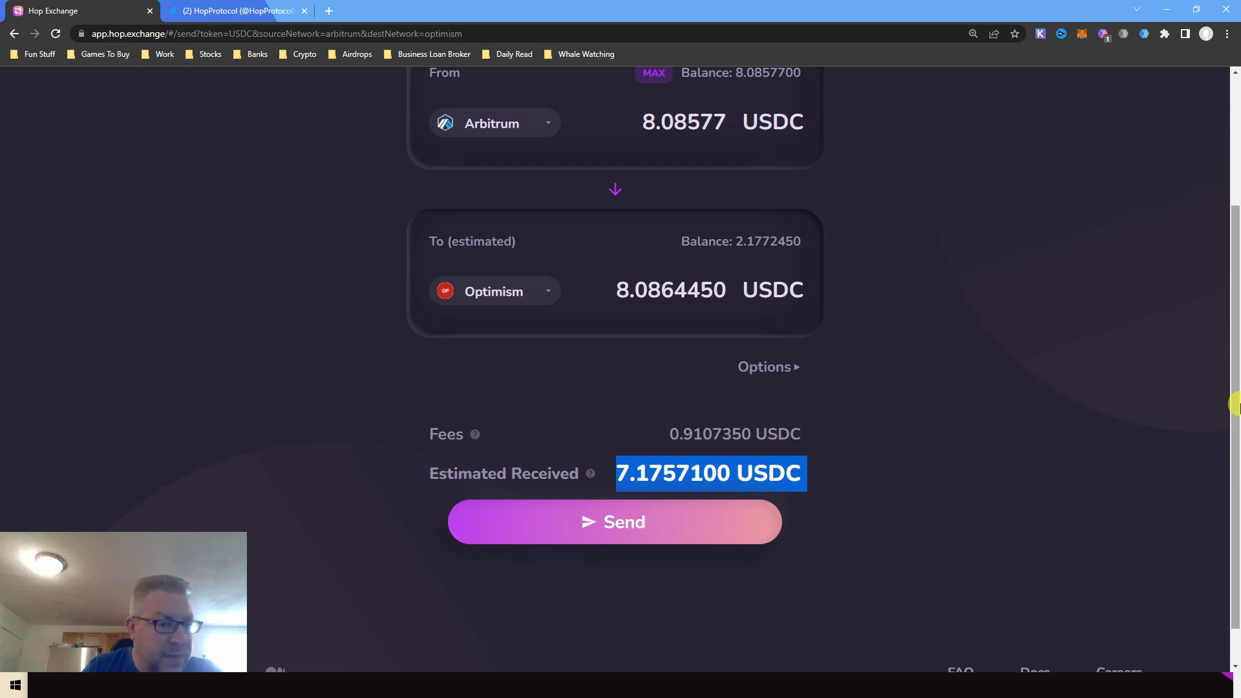
Step: Review the 0.9107350 USDC fee and 7.1757100 USDC estimated received
drag(1235, 405, 1235, 323)
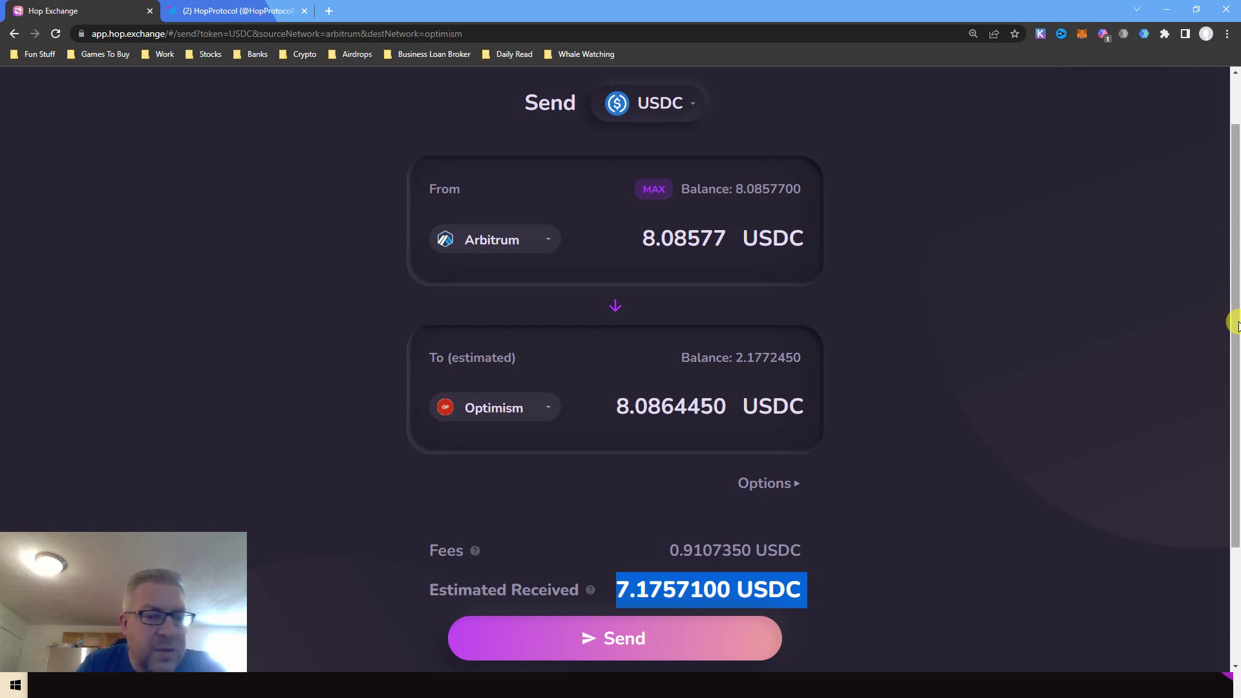
drag(1236, 324, 1236, 324)
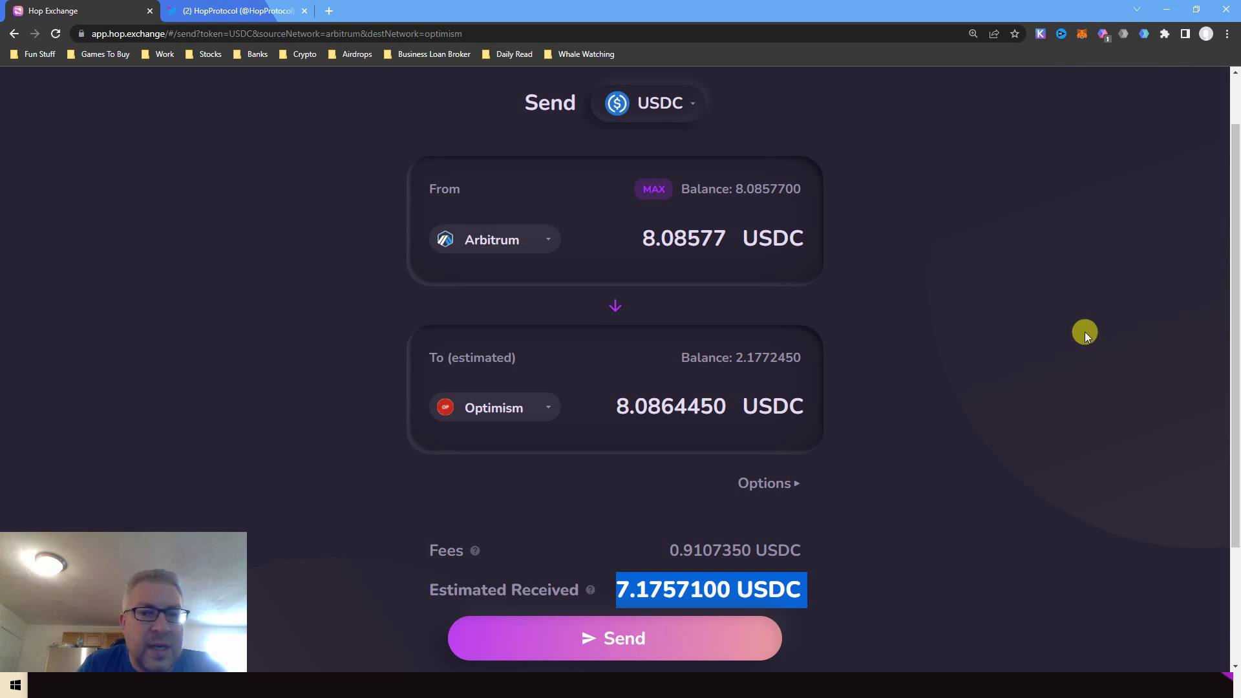
double_click(665, 578)
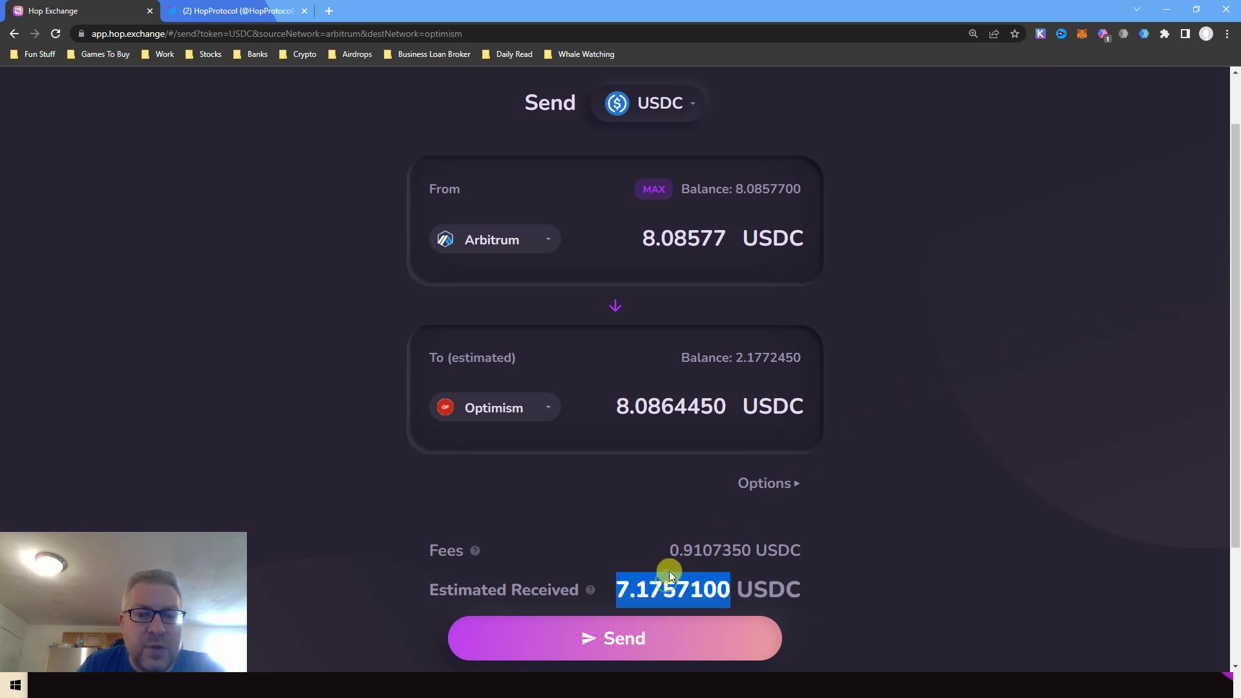
triple_click(687, 547)
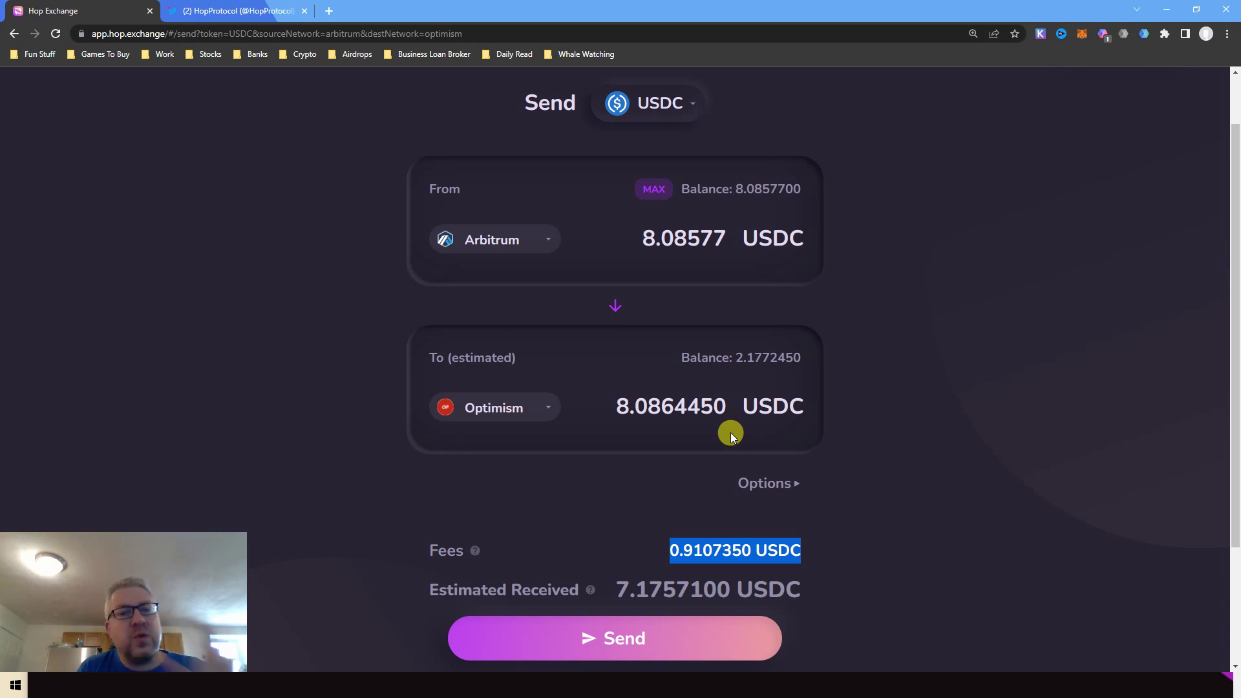
Step: Reverse the route to Optimism → Arbitrum with the full 2.177245 USDC, noting the 1.0013270 USDC fee
click(614, 314)
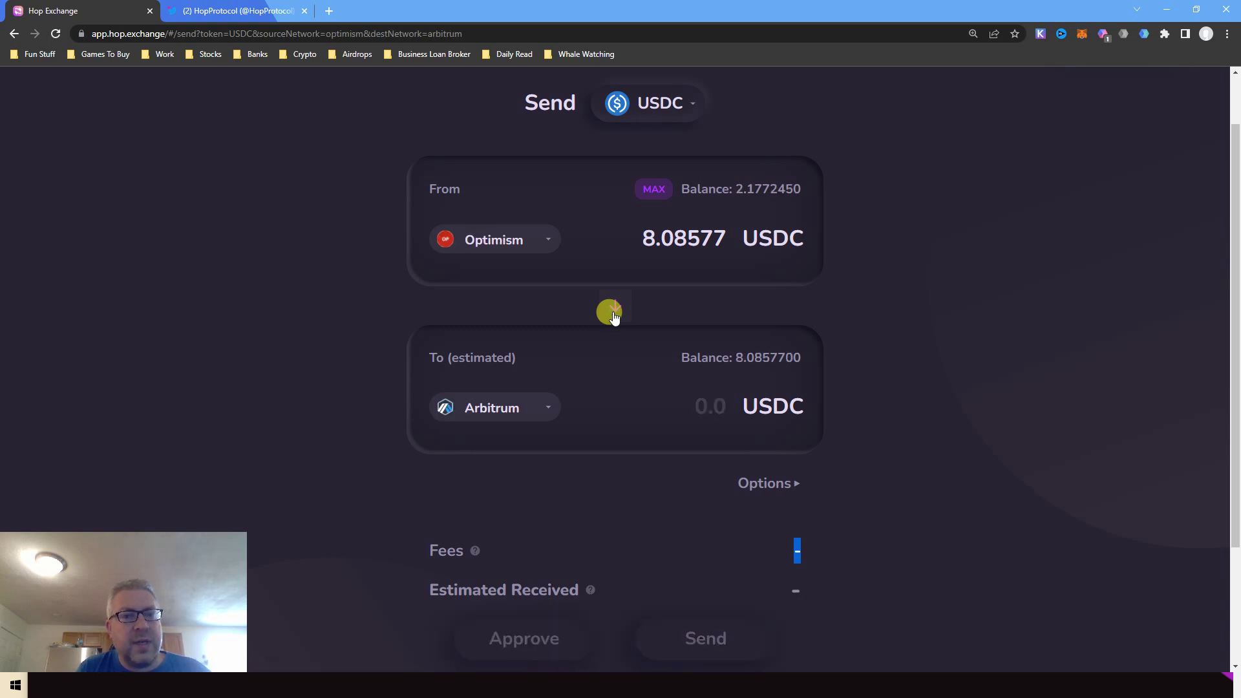
click(656, 189)
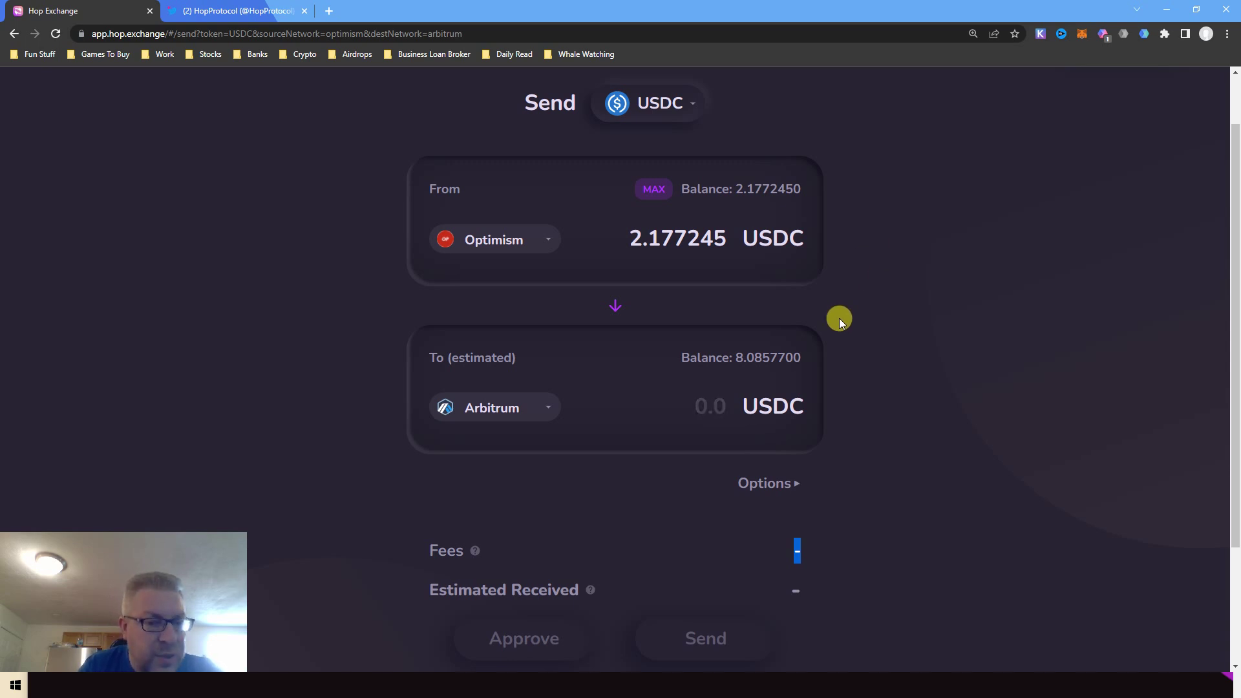
scroll(1232, 327, down, 1)
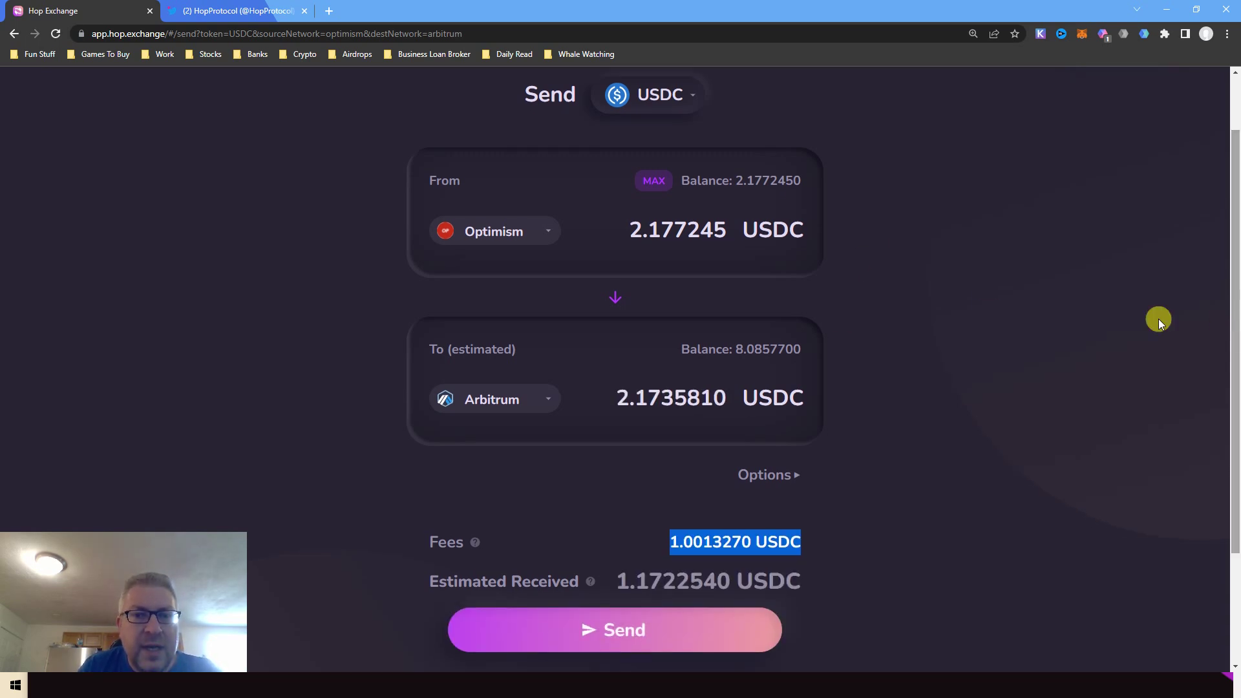
click(989, 339)
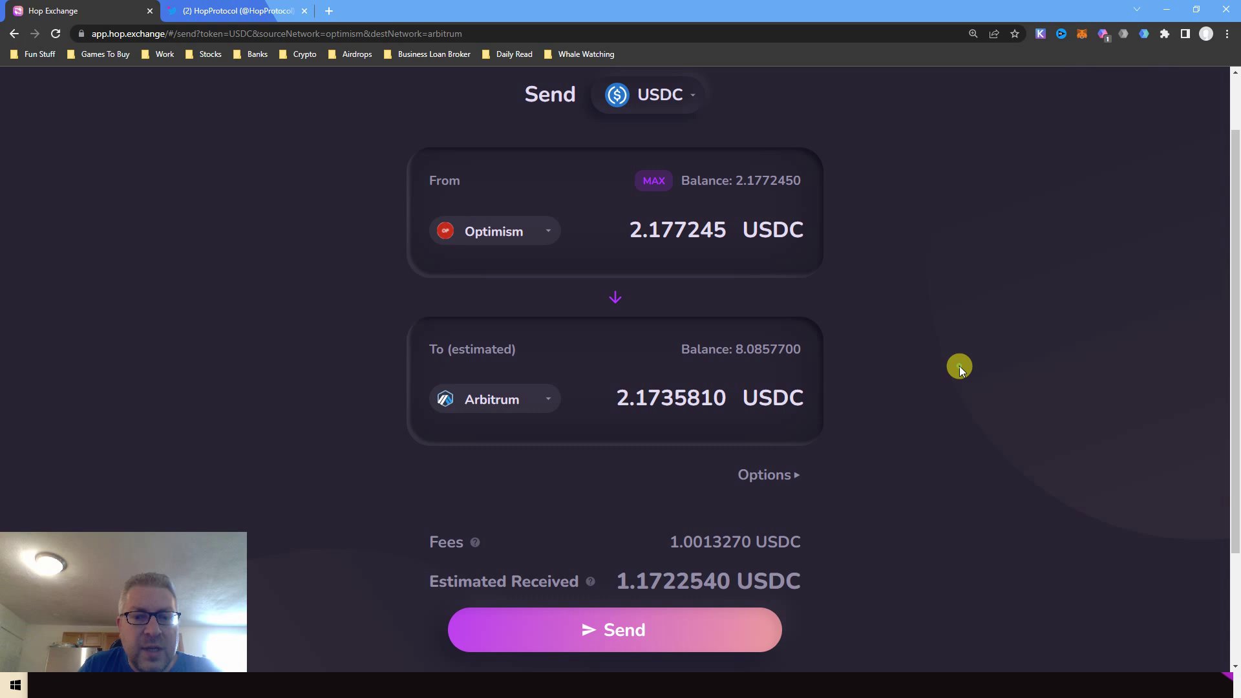
triple_click(678, 534)
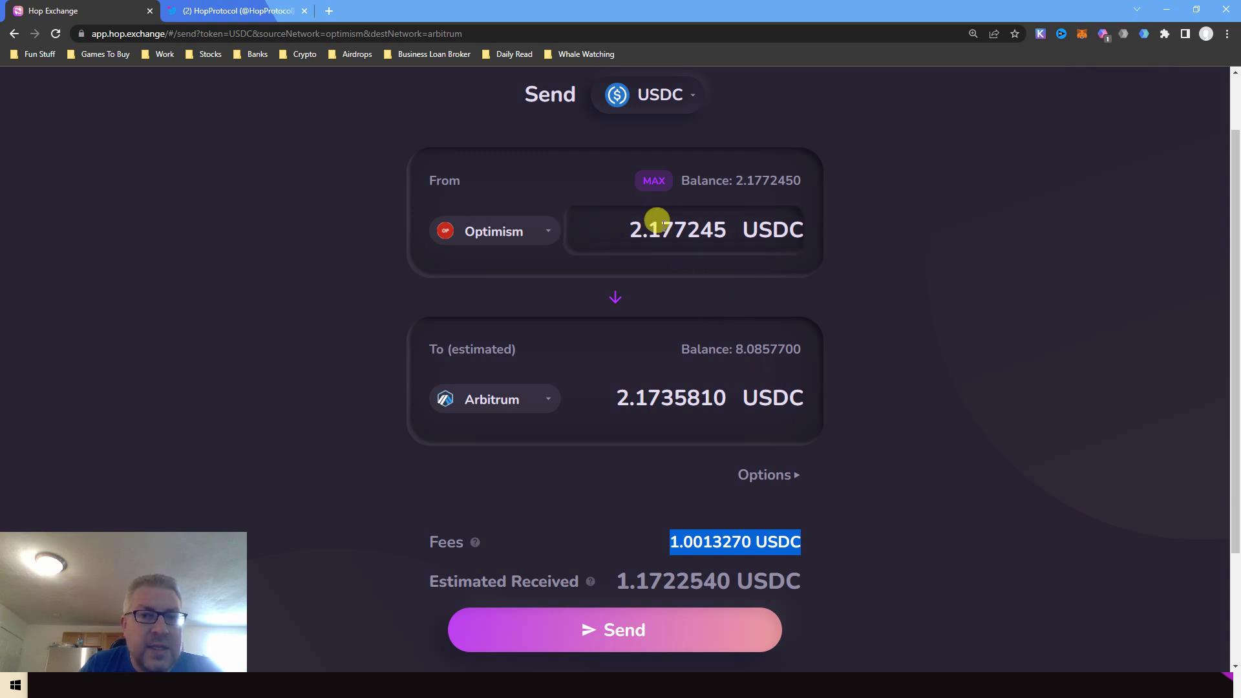
Step: Switch back to Arbitrum → Optimism with the full 8.08577 USDC, quoting 7.0745410 USDC received
click(618, 292)
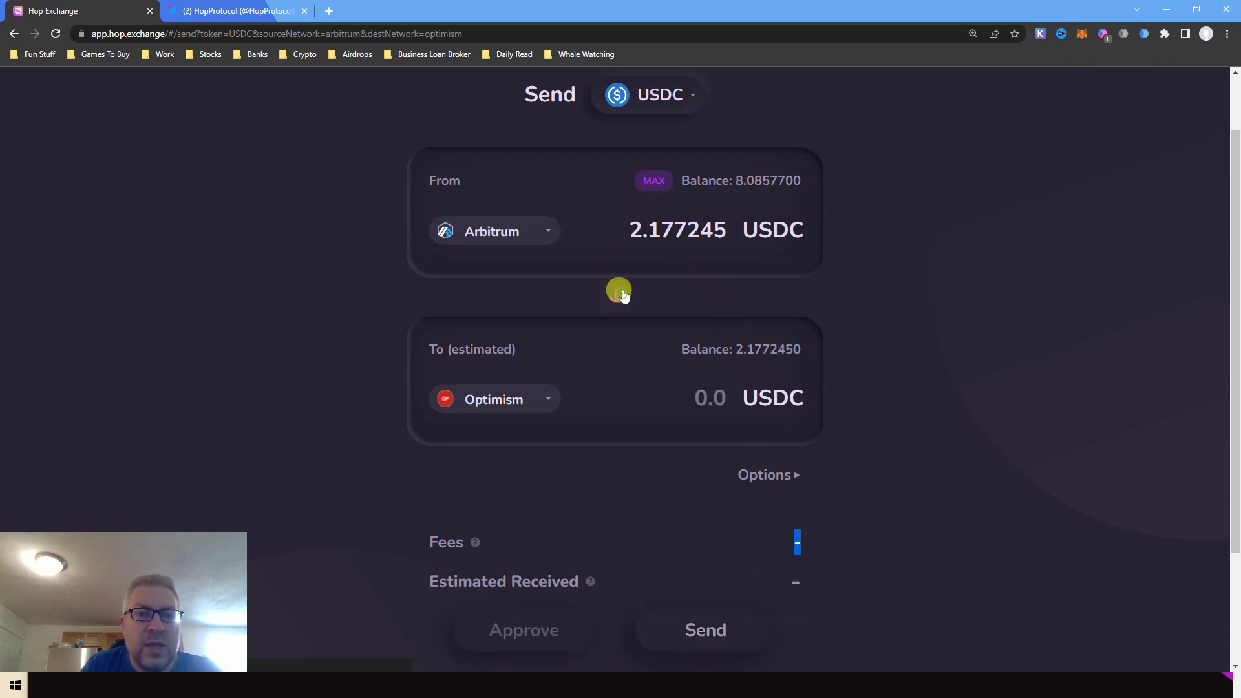
click(654, 188)
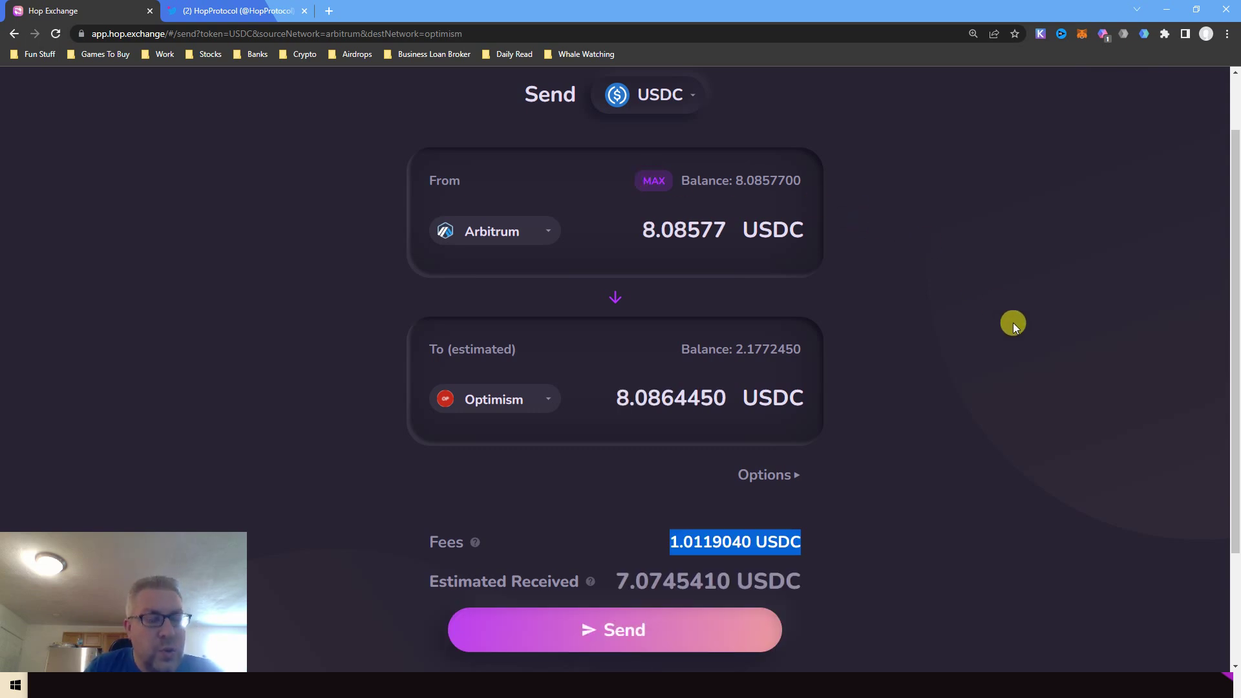
drag(1233, 369, 1221, 252)
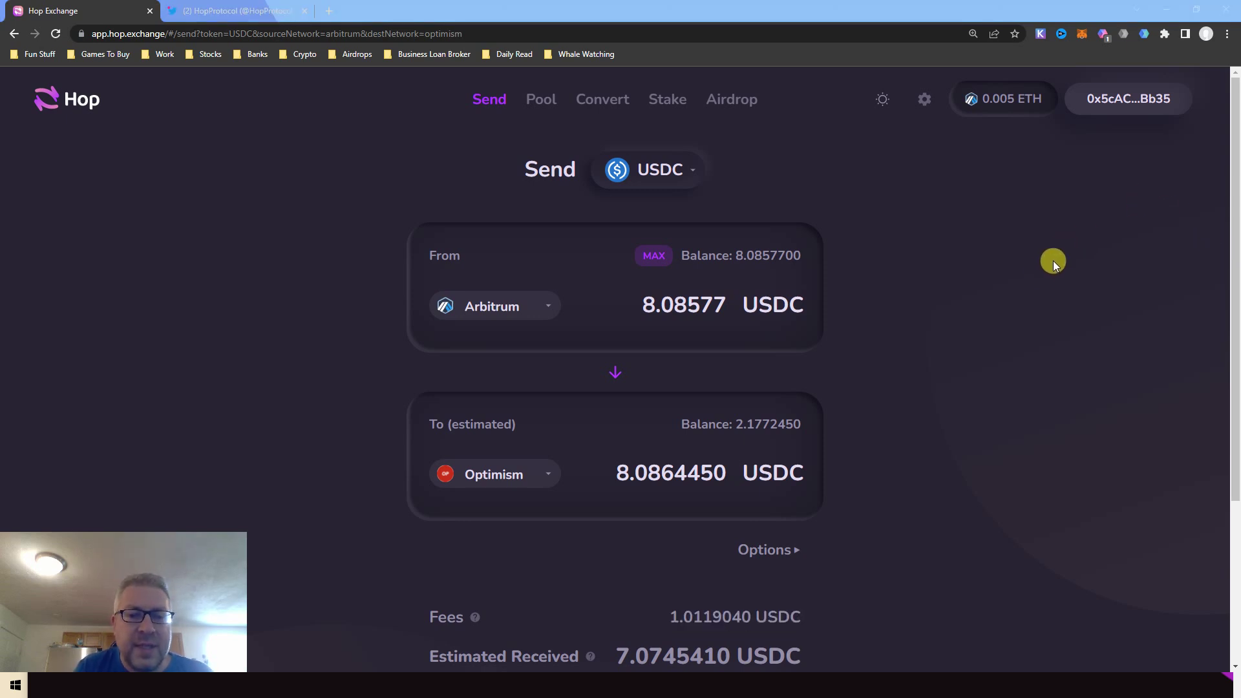
key(alt+Tab)
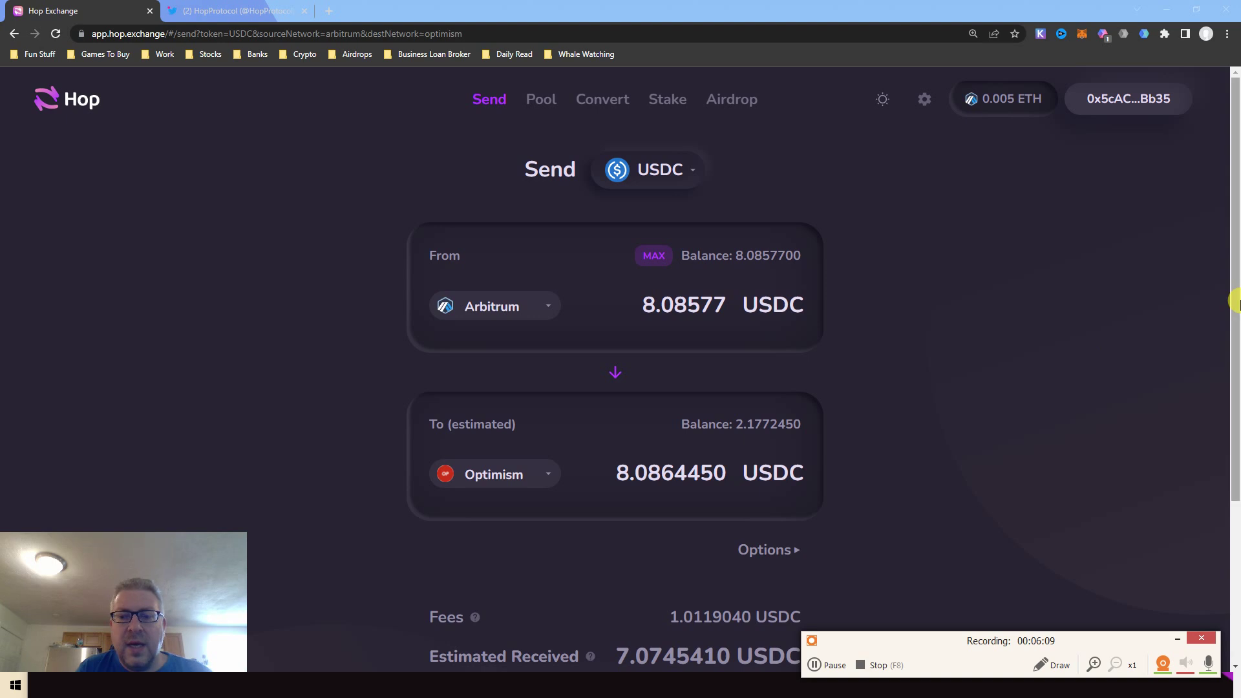
click(1236, 296)
scroll(1235, 296, down, 1)
scroll(1213, 258, up, 1)
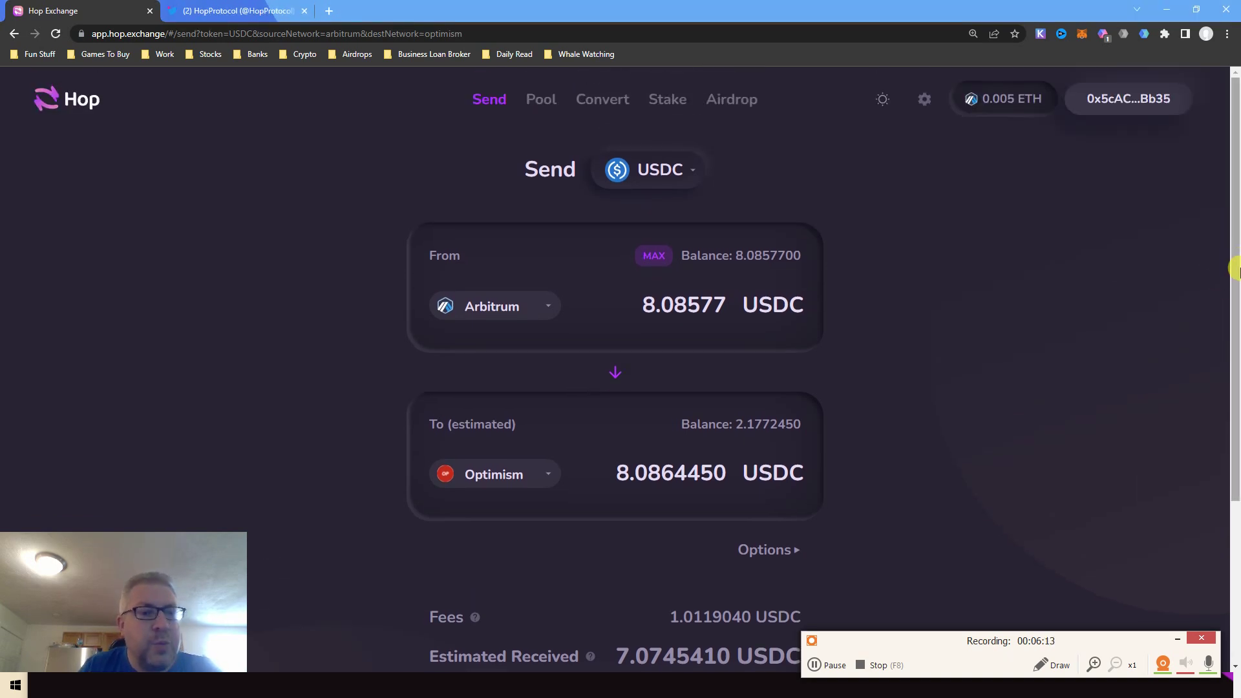
scroll(1232, 310, down, 1)
scroll(1233, 298, up, 1)
scroll(1234, 290, up, 1)
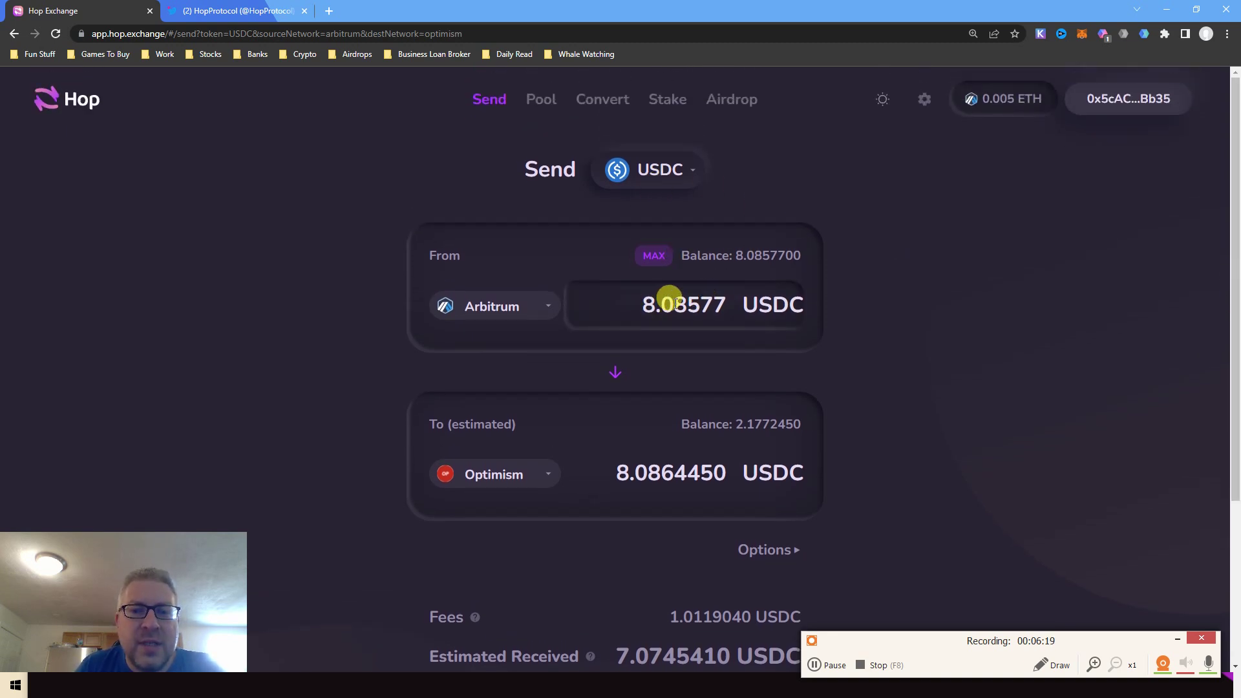
Step: Change the amount to 8.01 USDC, check the 0.8772960 USDC fee, and start the send
drag(676, 304, 753, 284)
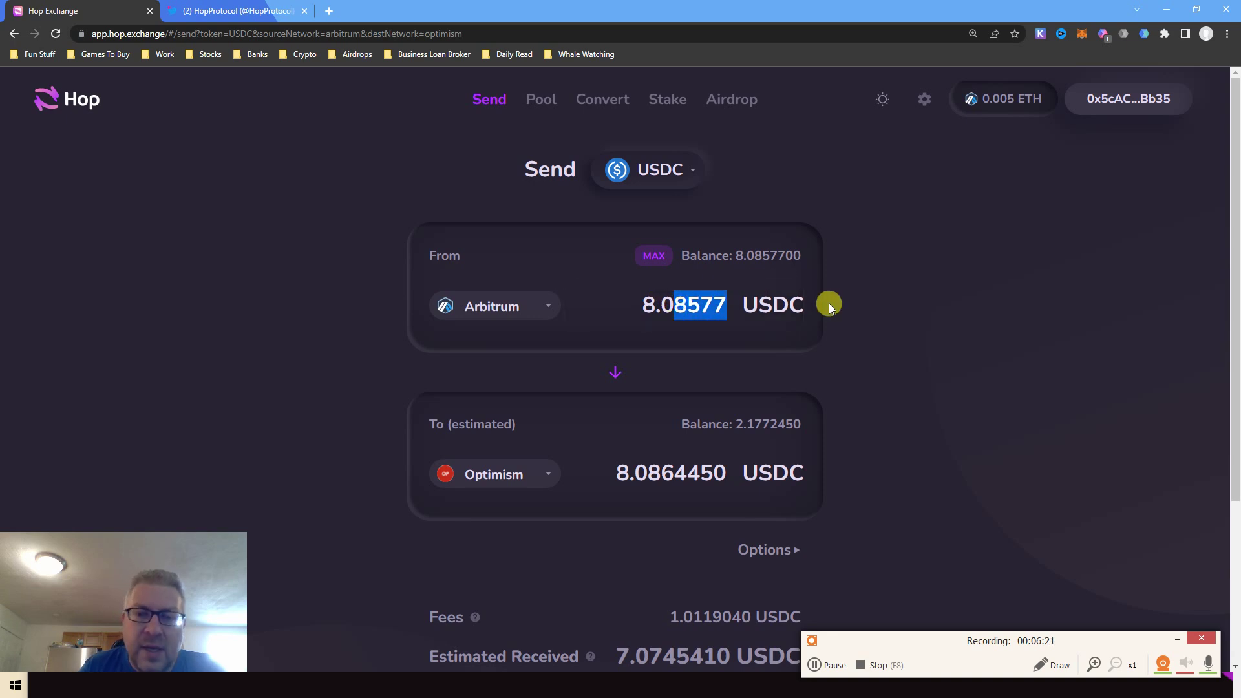
text(1)
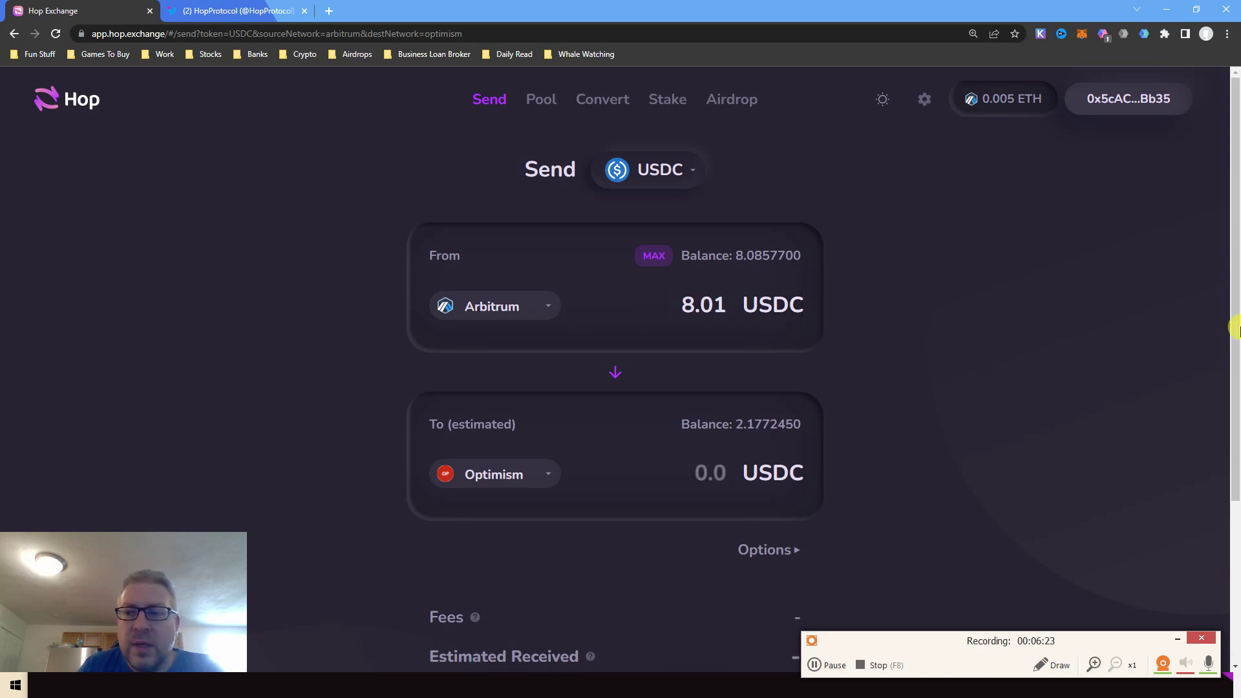
scroll(1234, 336, down, 2)
drag(1235, 337, 1195, 463)
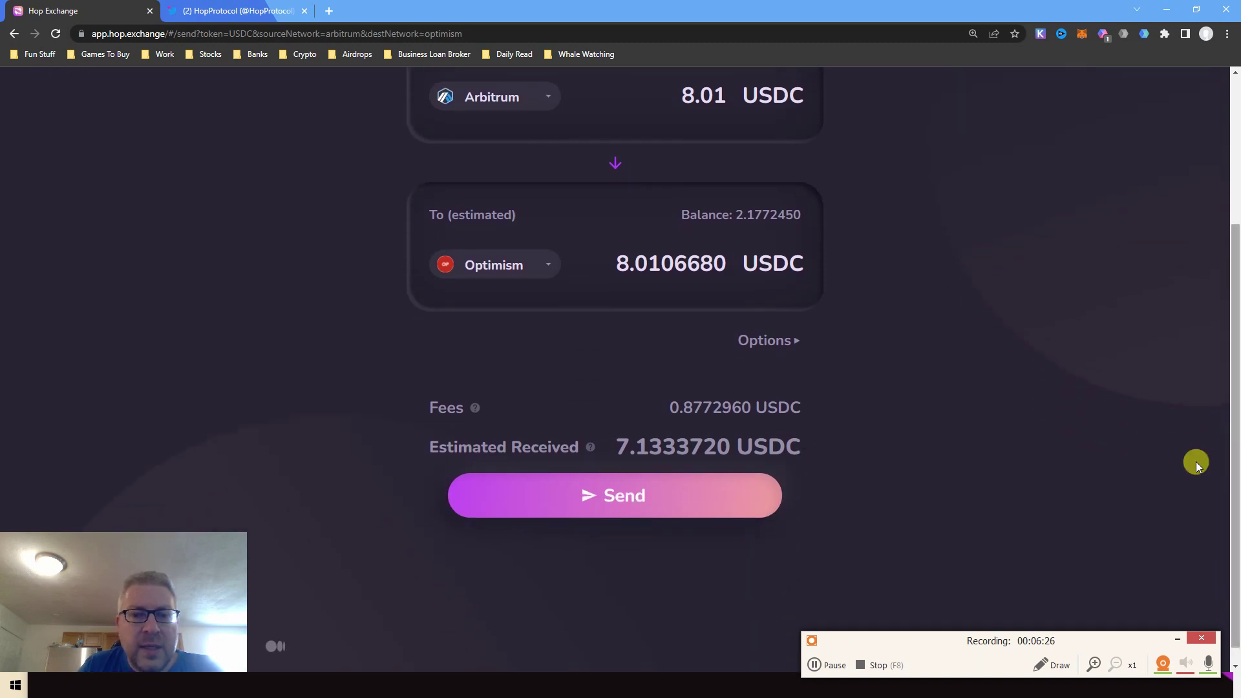
double_click(704, 406)
click(665, 429)
double_click(669, 446)
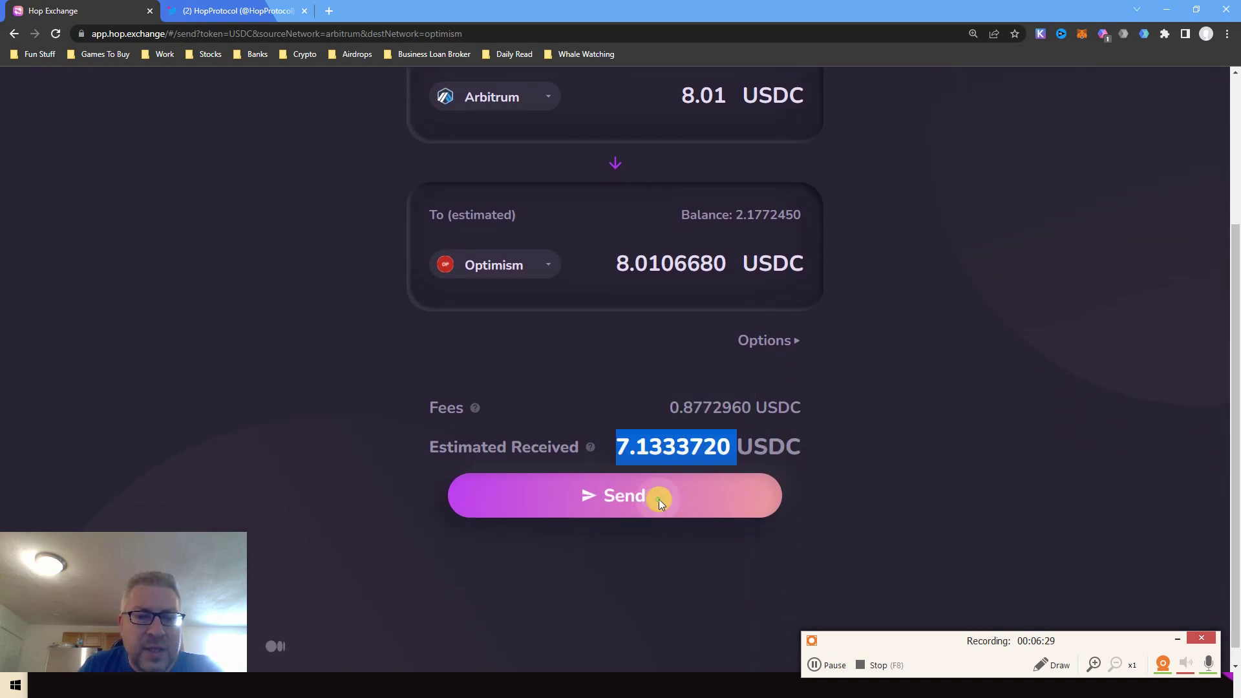
click(672, 492)
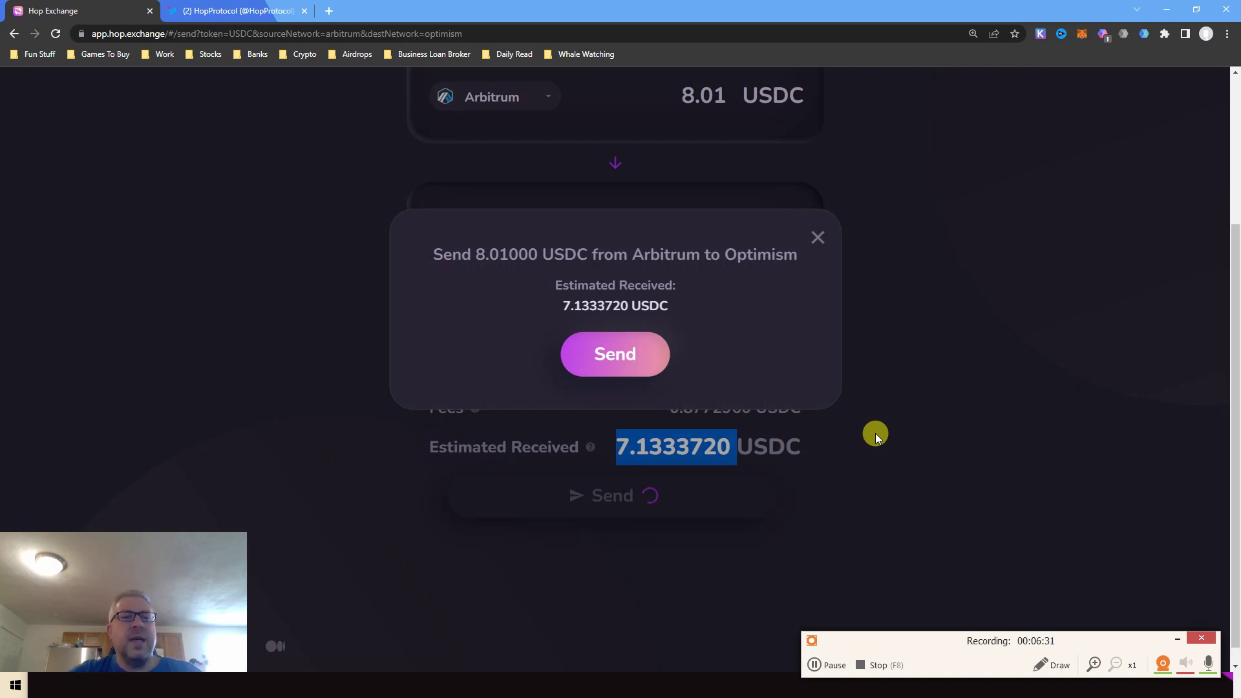
Step: Confirm the 8.01 USDC Arbitrum-to-Optimism transfer and approve the transaction in MetaMask
click(604, 346)
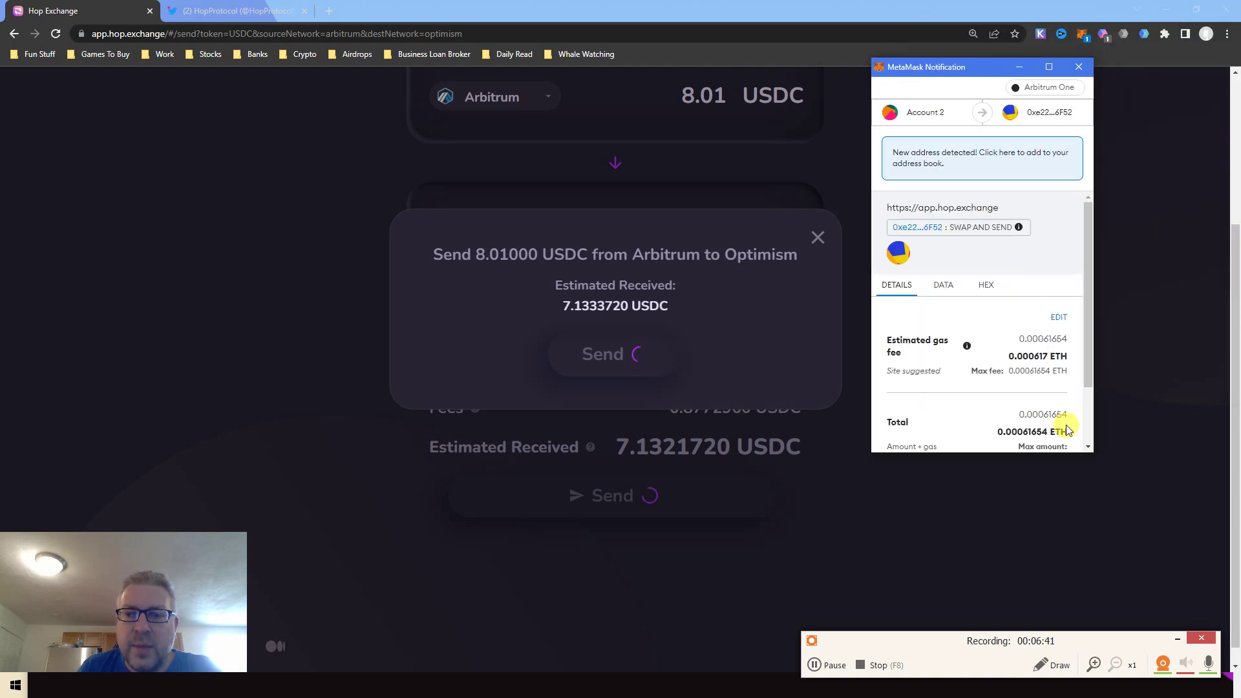
scroll(1089, 429, down, 2)
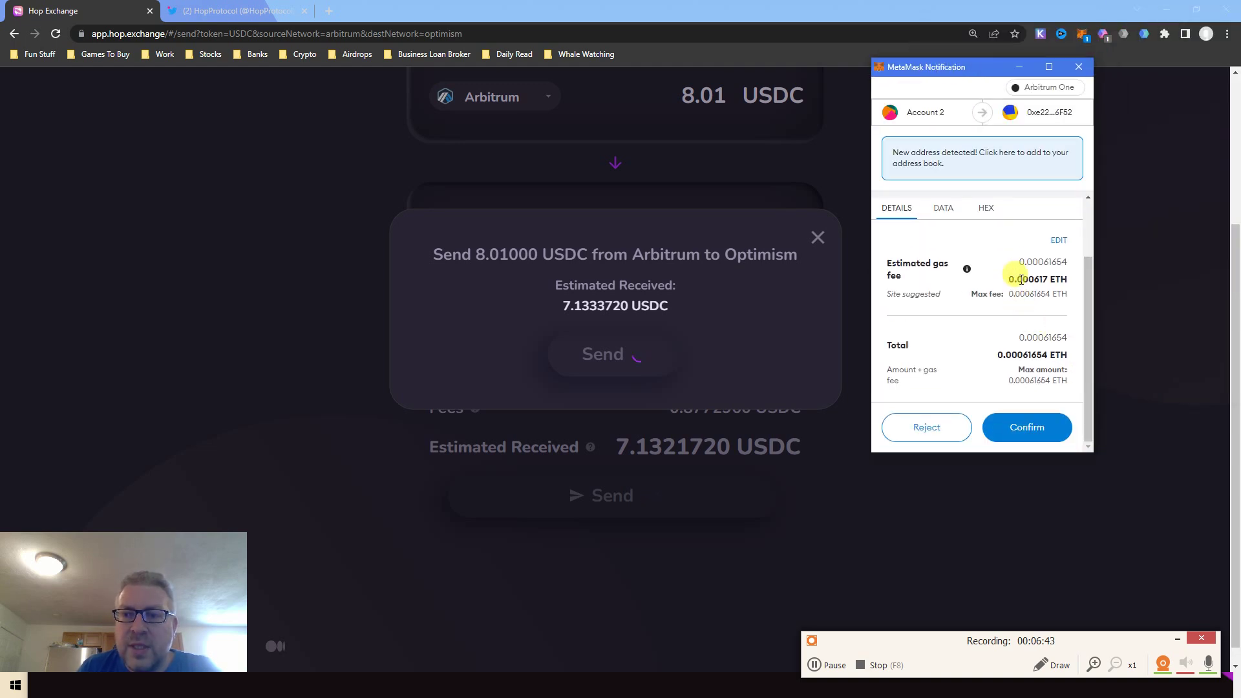
triple_click(1020, 280)
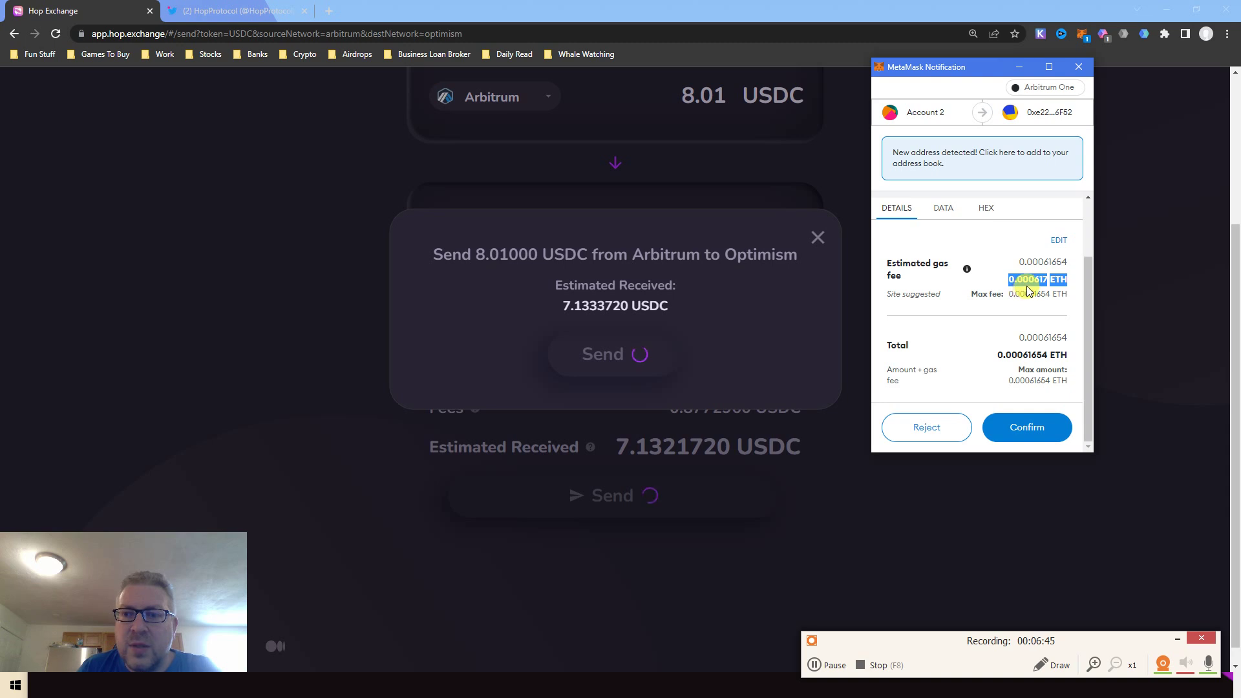
click(1018, 424)
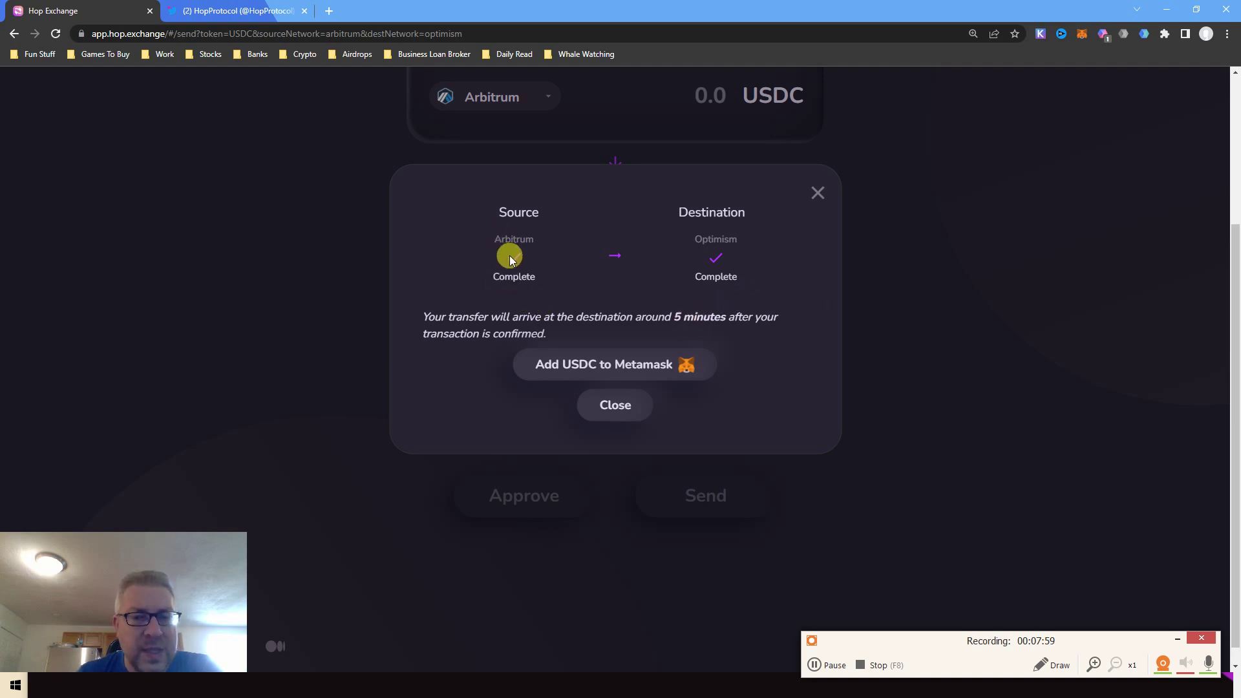
Step: Close the completed transfer status and set Optimism → Arbitrum with the full 9.309104 USDC balance
click(605, 409)
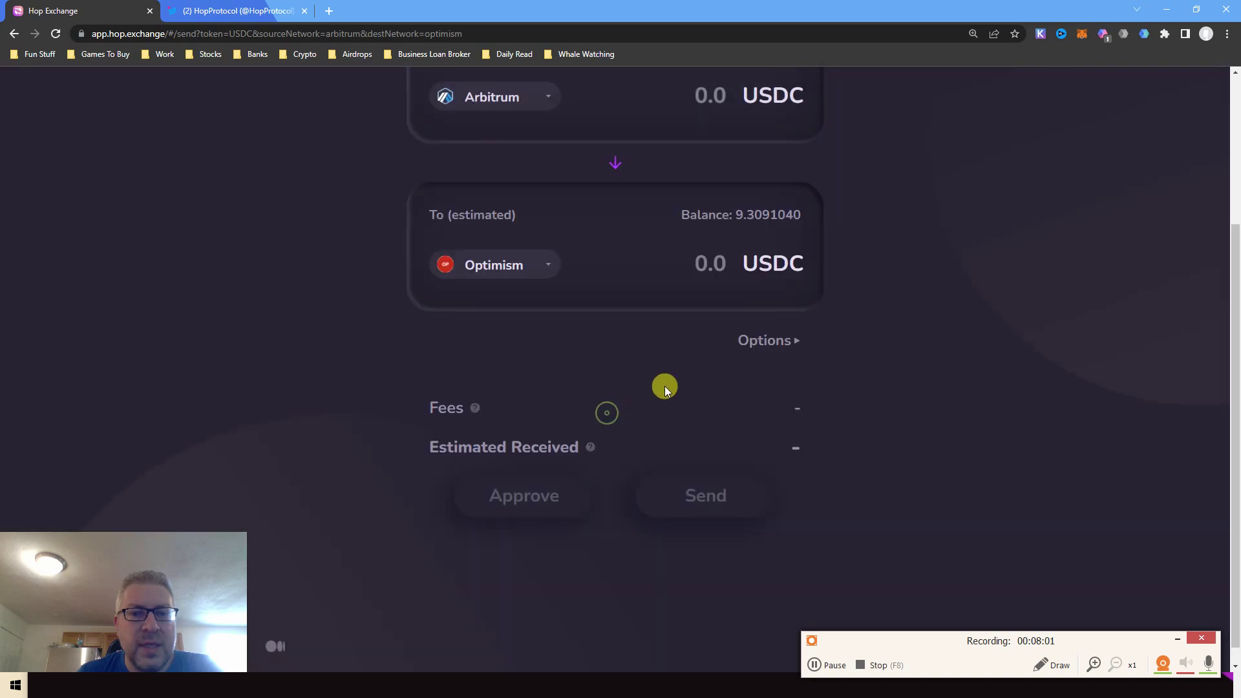
drag(1229, 381, 1229, 271)
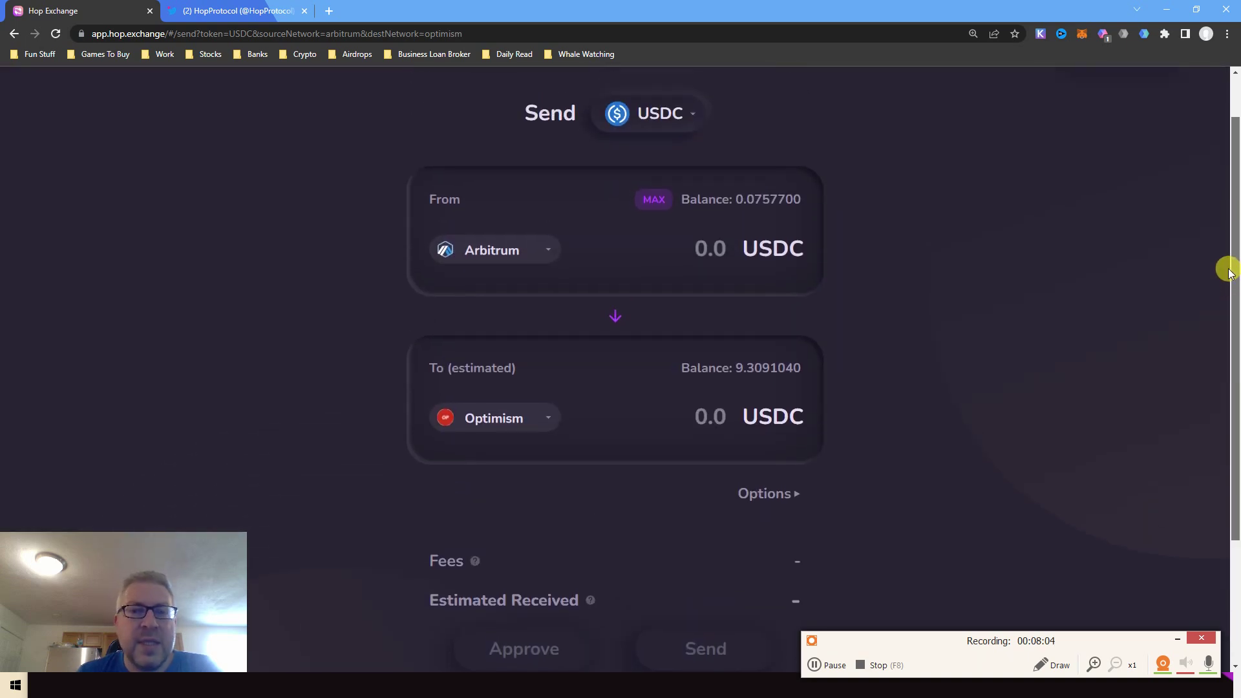
click(615, 316)
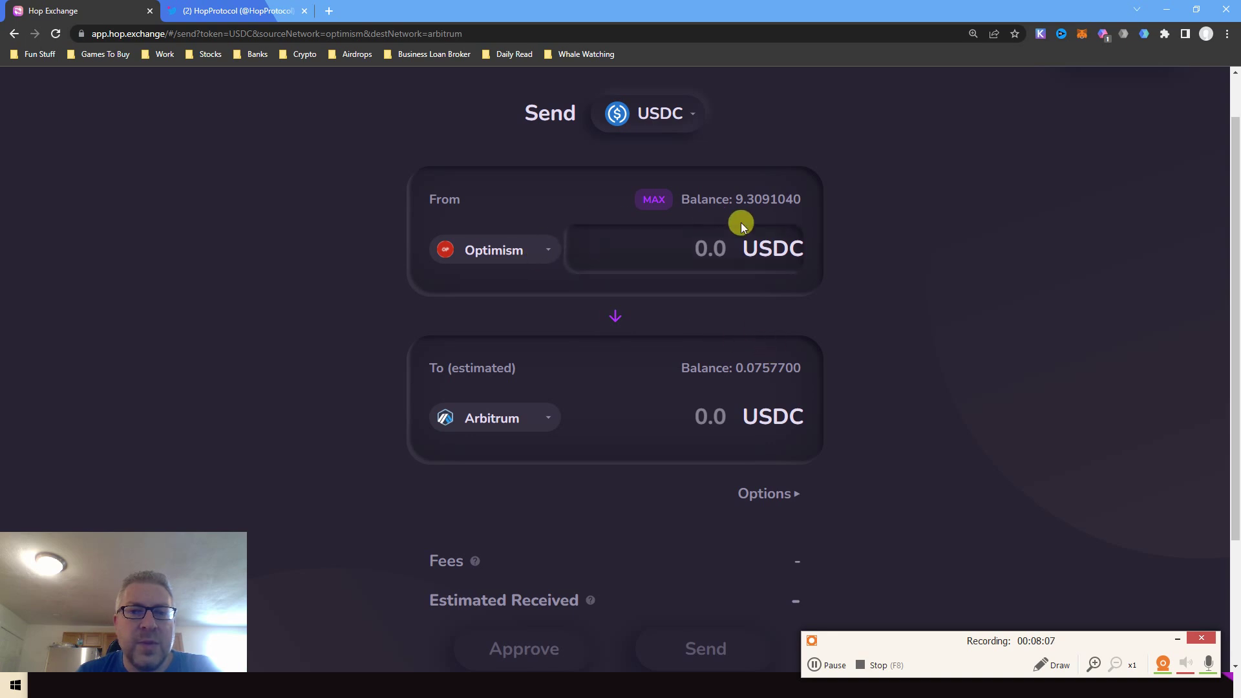
click(654, 198)
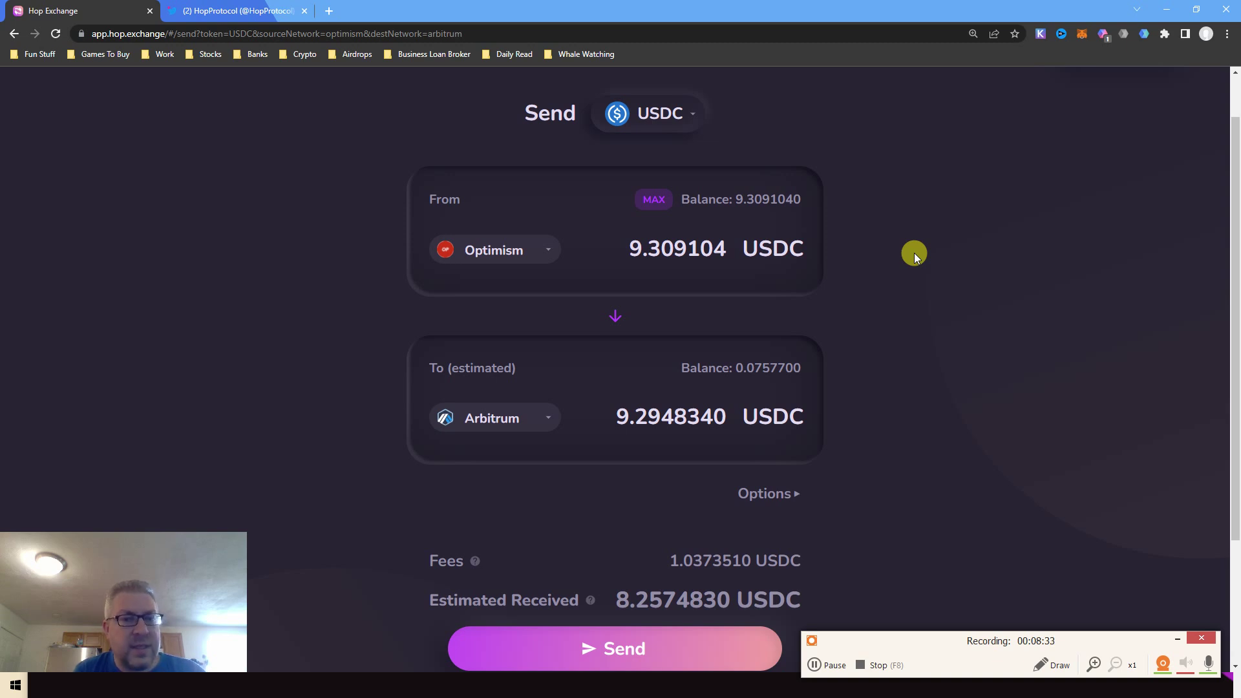
Step: Change the destination network from Optimism's Send form to Polygon
click(467, 428)
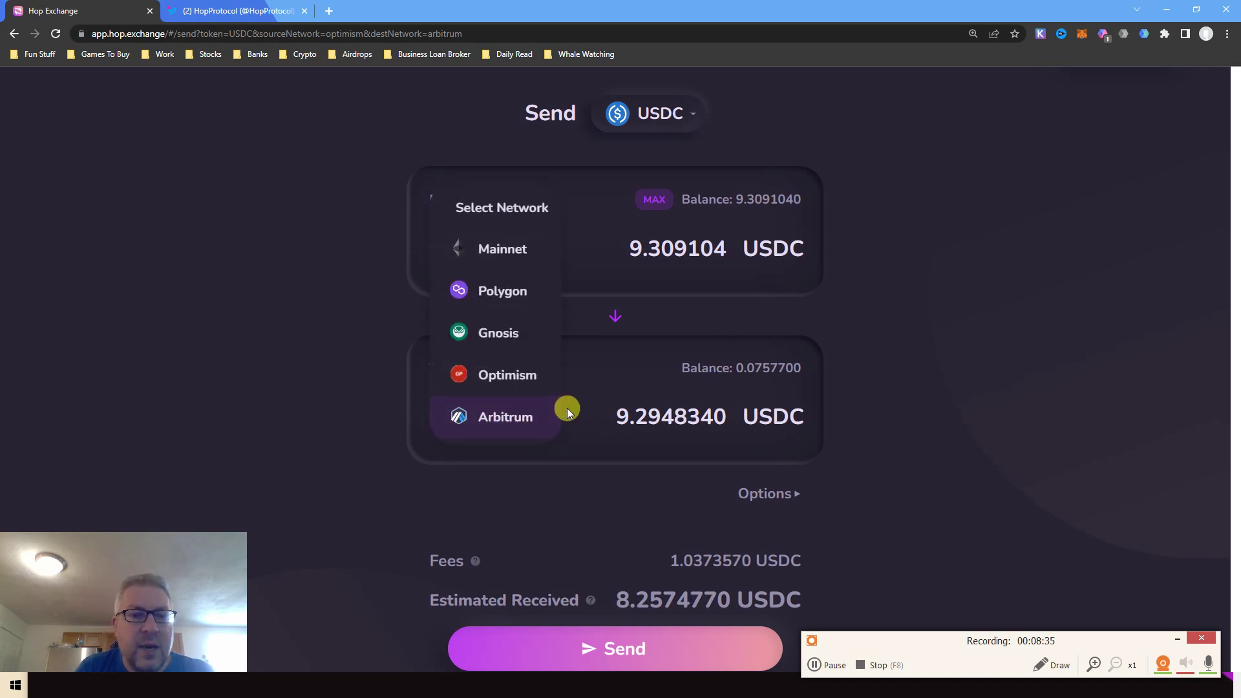
click(488, 285)
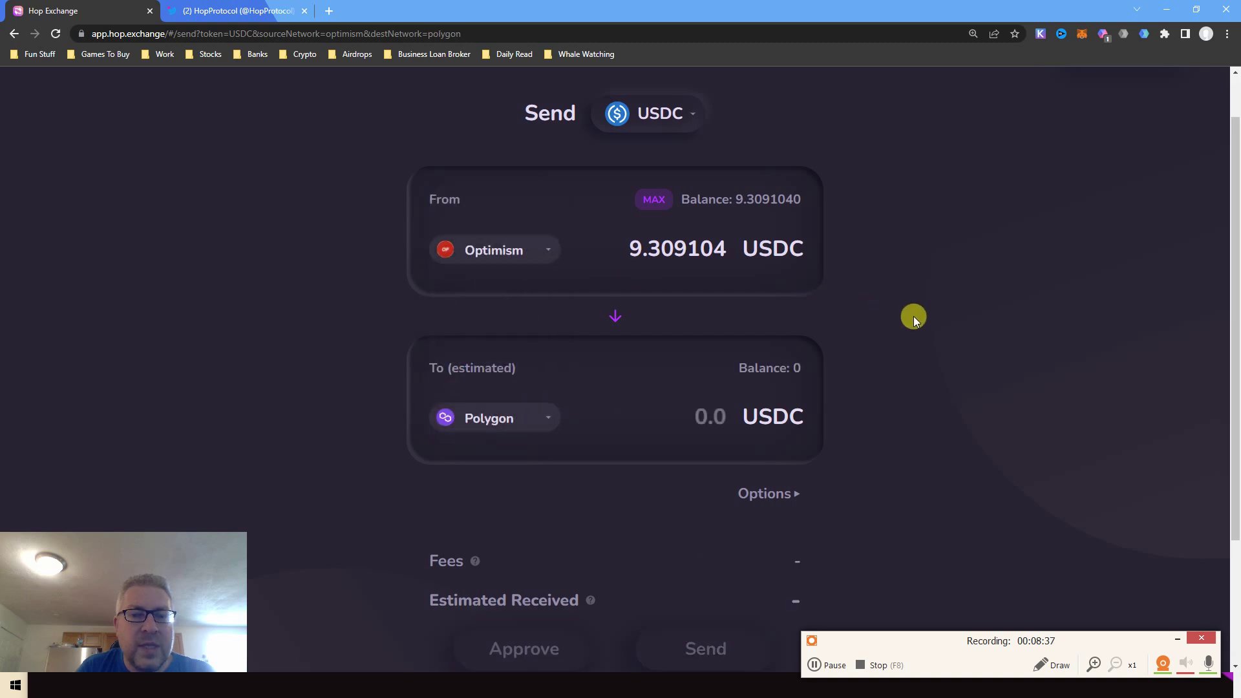